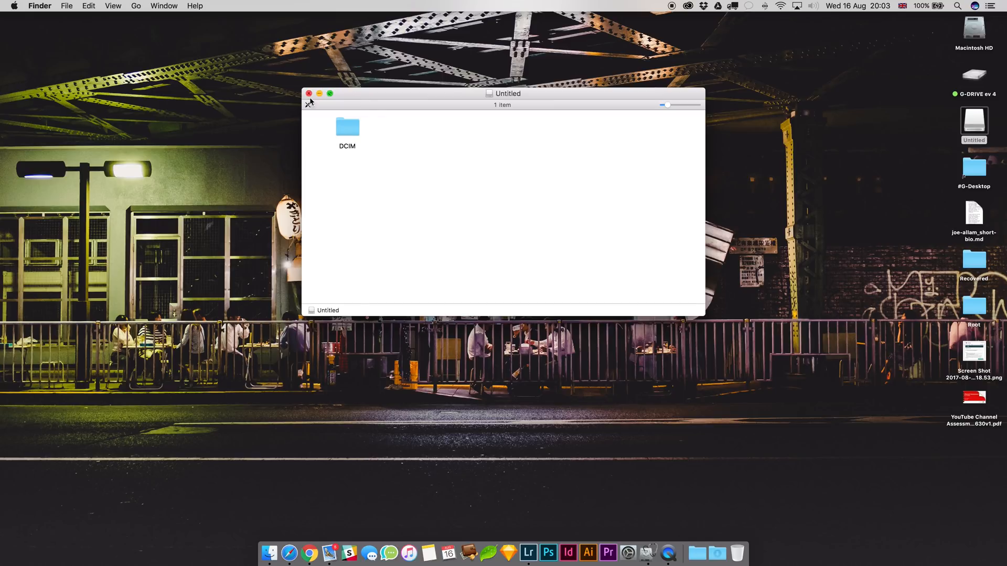
Close the memory card's folder window, switch to Lightroom and open the photo import dialog.
{"action": "left_click", "coordinate": [309, 93]}
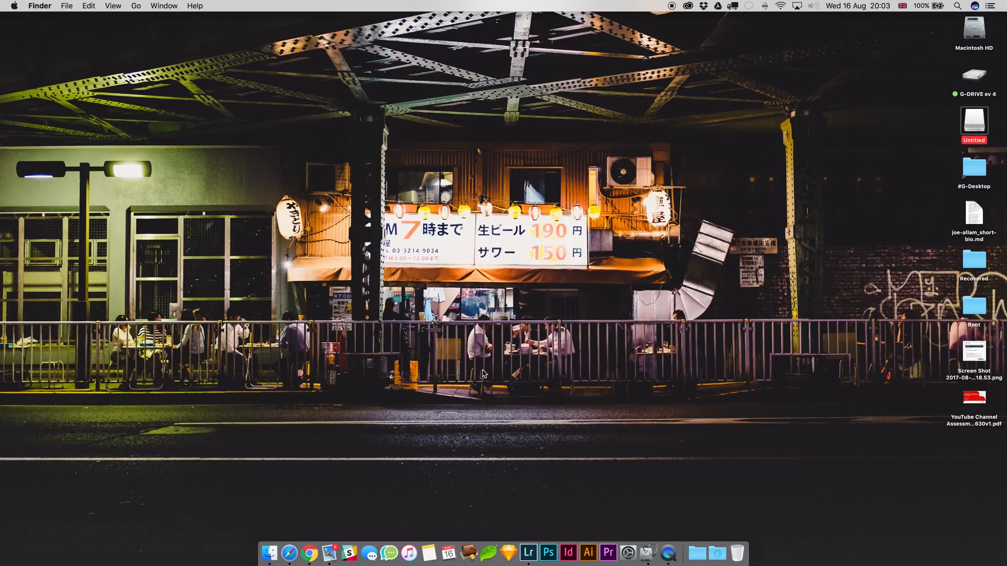
{"action": "left_click", "coordinate": [529, 554]}
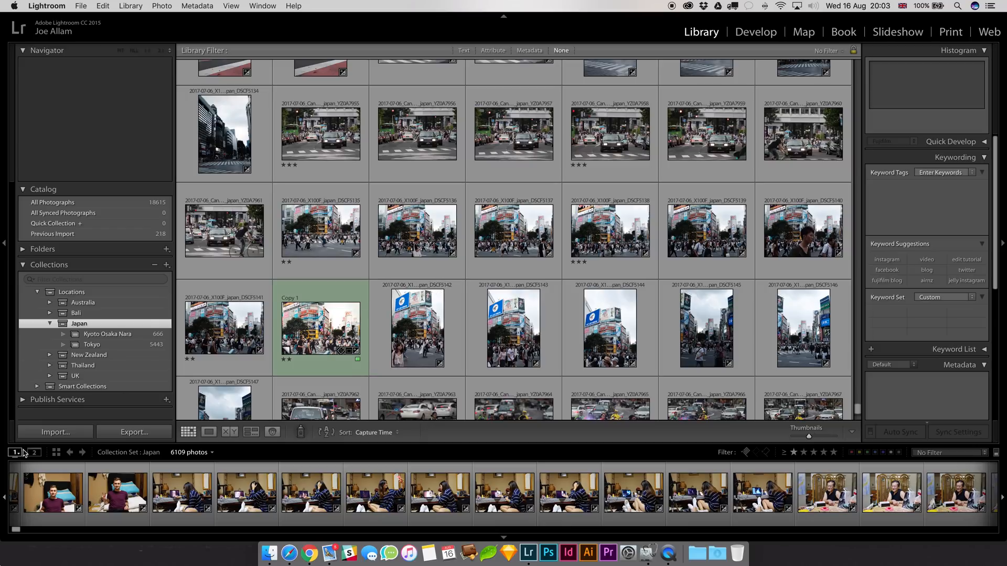
{"action": "left_click", "coordinate": [84, 432]}
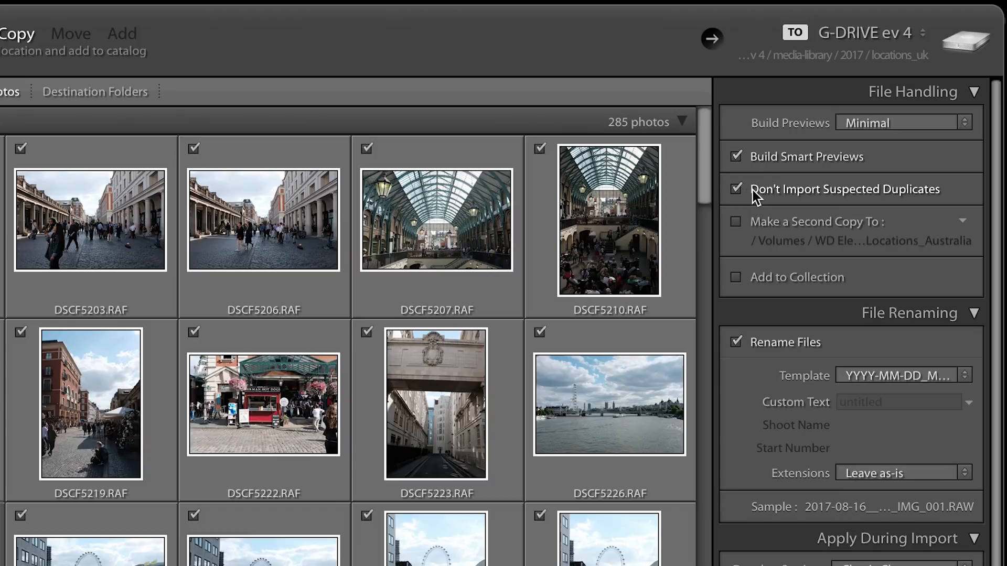
Toggle the option for skipping suspected duplicates and add the imported photos to the London collection in the UK set.
{"action": "left_click", "coordinate": [753, 190]}
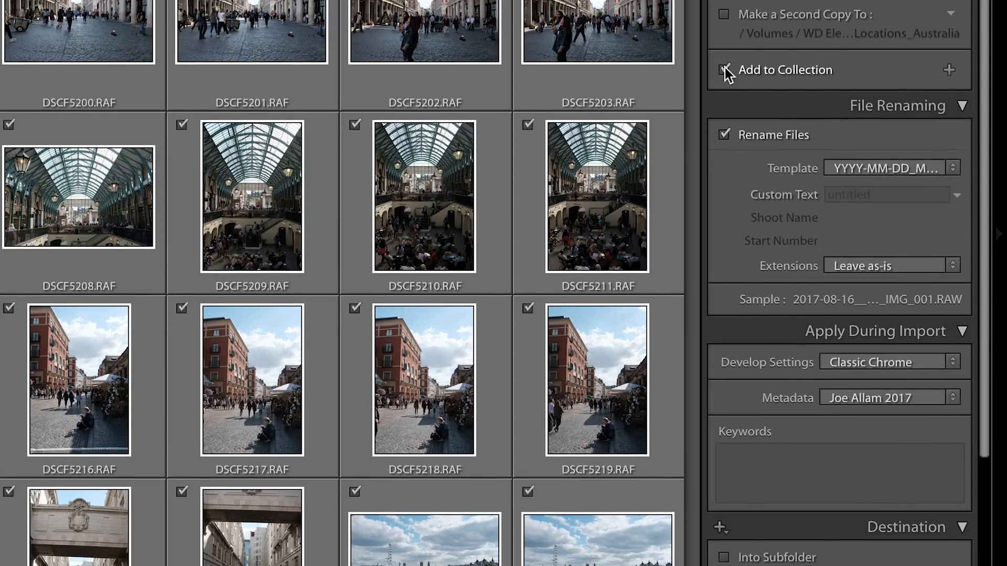
{"action": "left_click", "coordinate": [724, 104]}
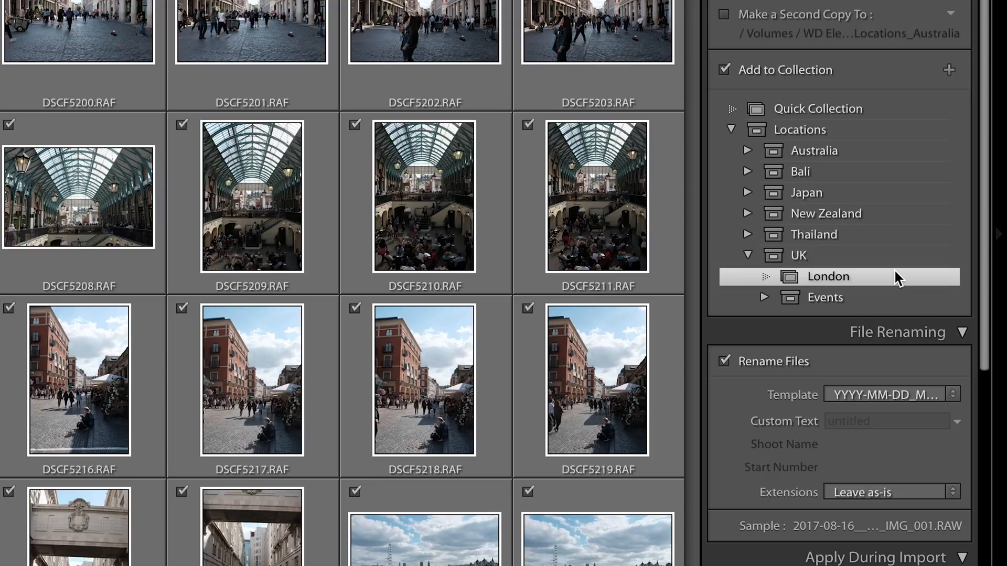
Open the YYYY-MM-DD_Model_Custom-Text_Filename renaming template in the Filename Template Editor.
{"action": "scroll", "coordinate": [780, 360], "scroll_direction": "down", "scroll_amount": 2}
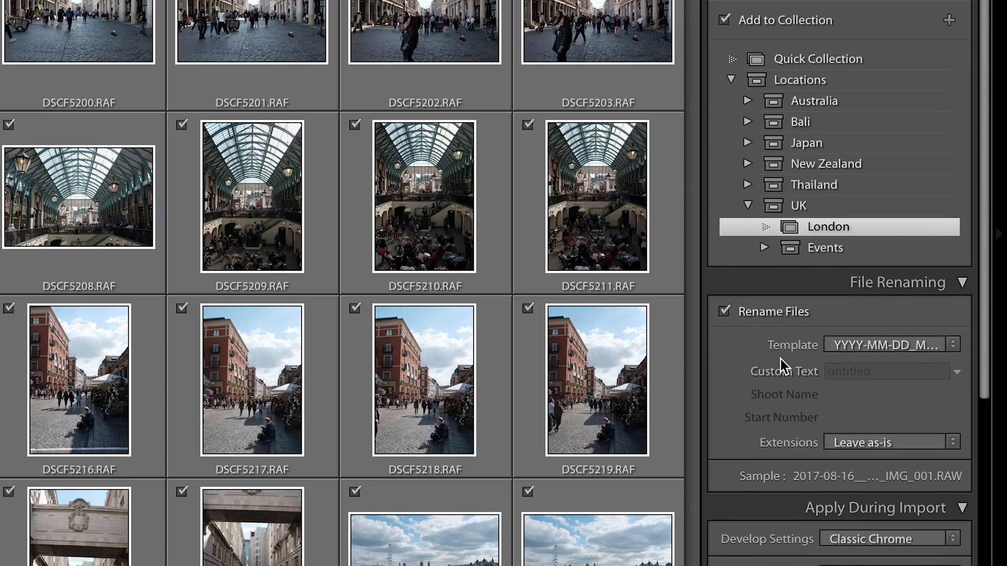
{"action": "scroll", "coordinate": [780, 359], "scroll_direction": "down", "scroll_amount": 2}
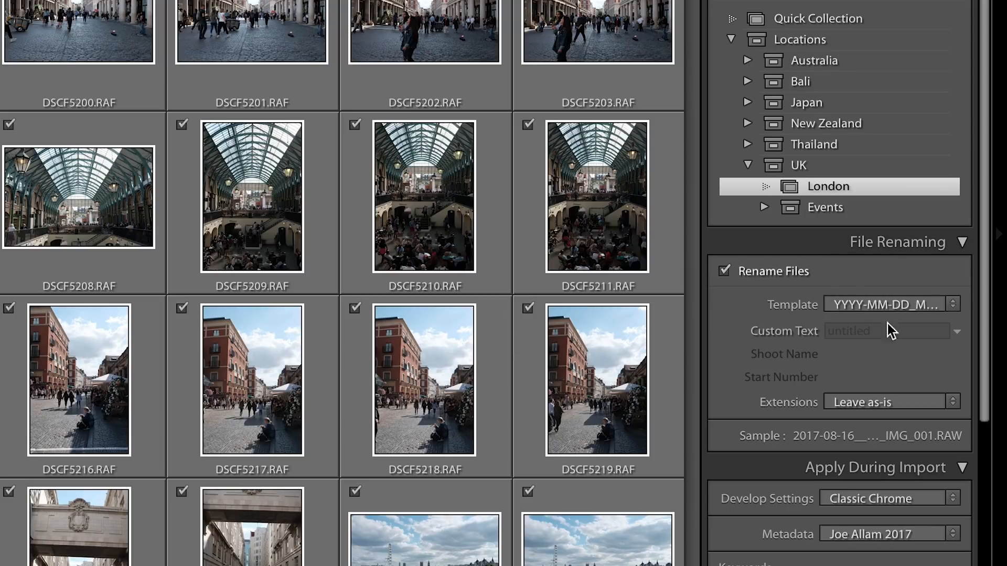
{"action": "left_click", "coordinate": [952, 304]}
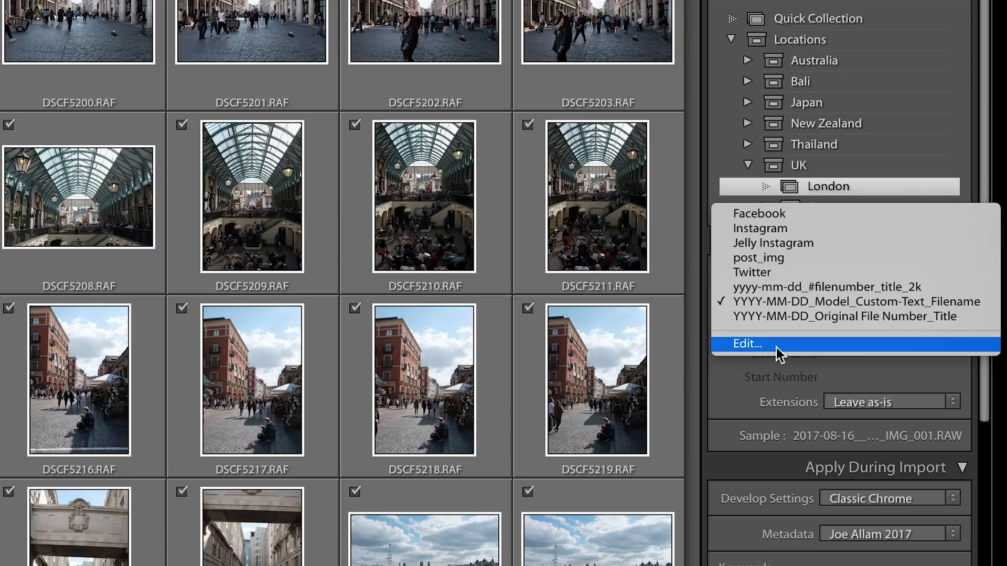
{"action": "left_click", "coordinate": [795, 346]}
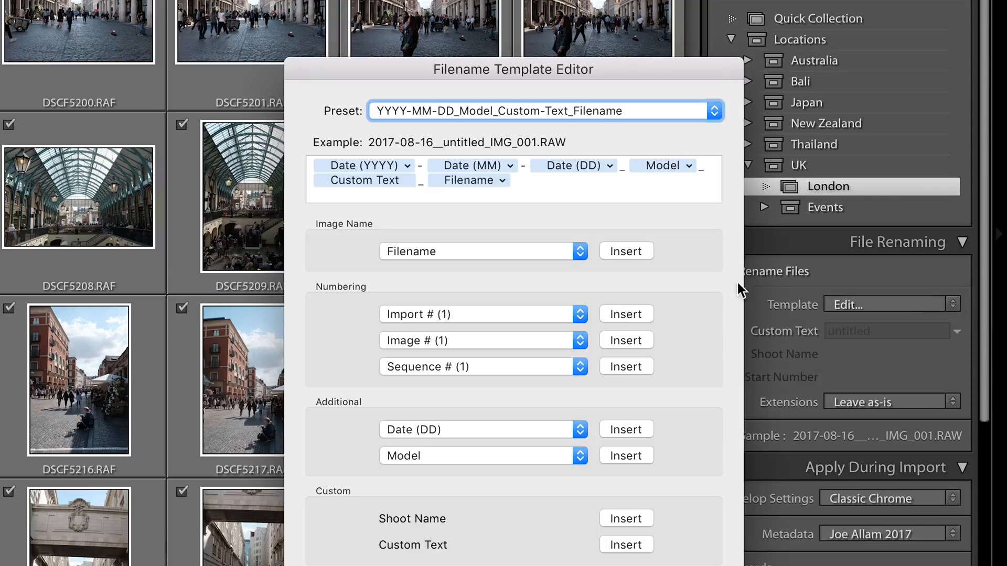
{"action": "left_click_drag", "start_coordinate": [401, 70], "coordinate": [400, 42]}
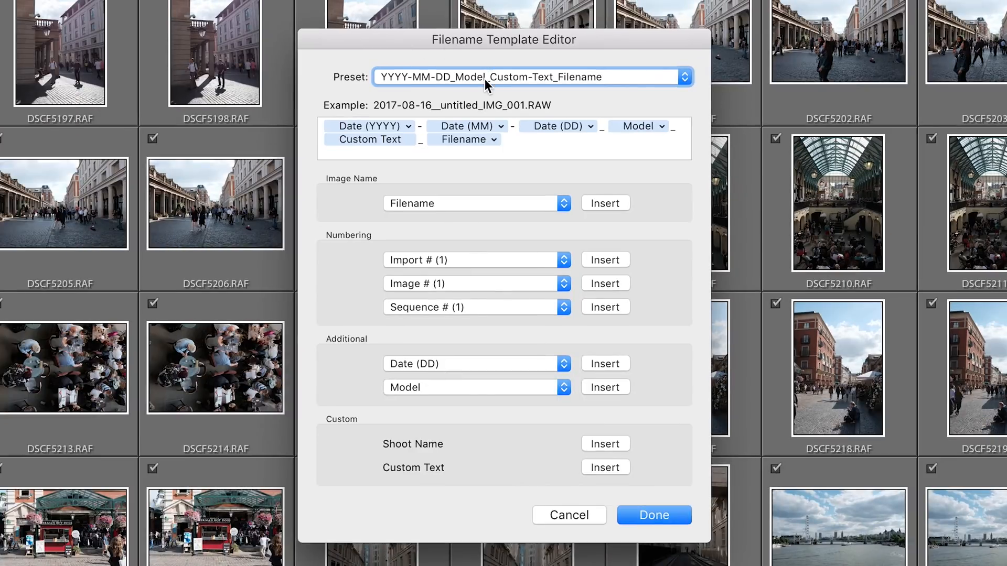
Examine the saved filename presets, the image name options and the template's tokens, and close the editor with the template kept.
{"action": "left_click", "coordinate": [486, 78]}
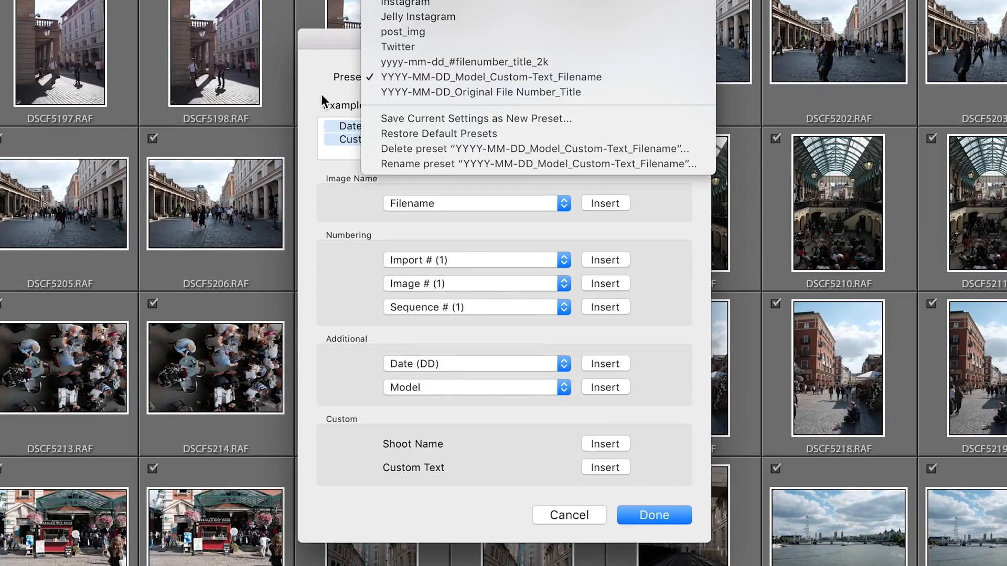
{"action": "left_click", "coordinate": [320, 63]}
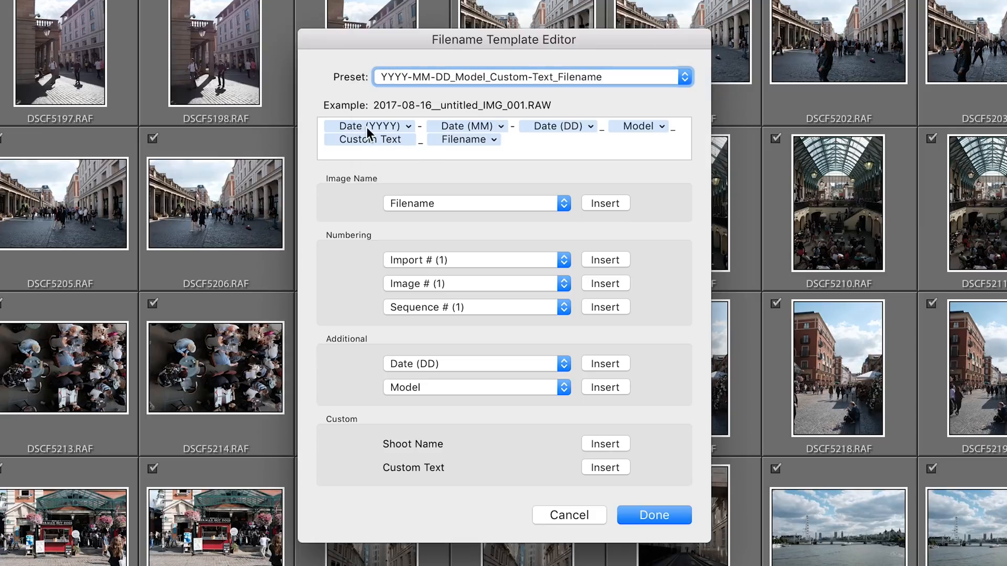
{"action": "left_click", "coordinate": [520, 202]}
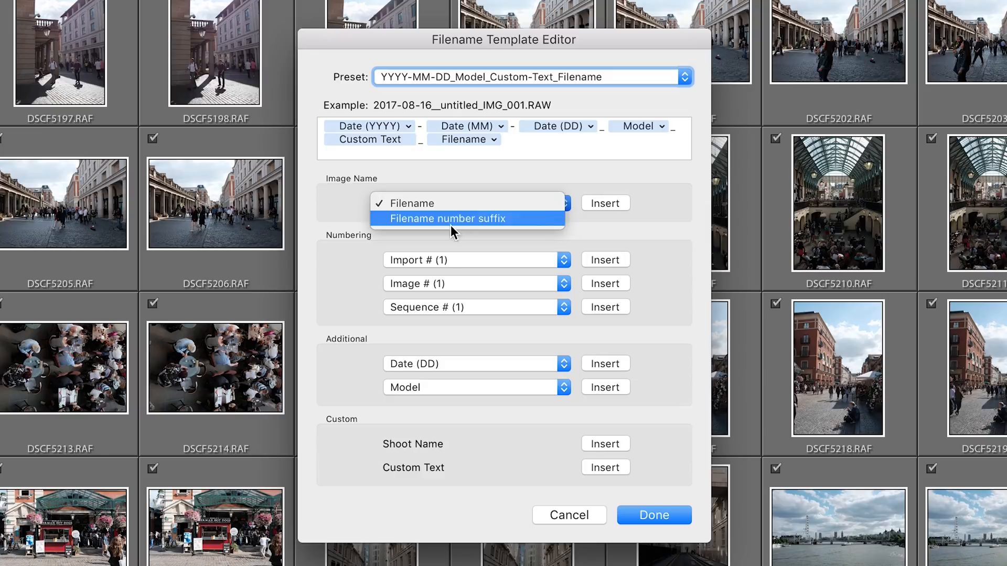
{"action": "left_click", "coordinate": [353, 213]}
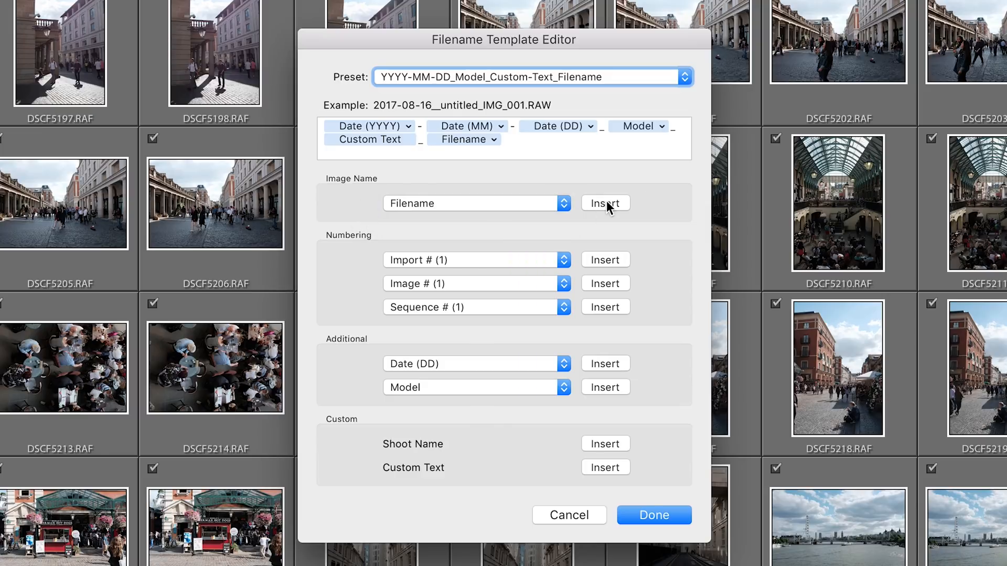
{"action": "left_click_drag", "start_coordinate": [458, 142], "coordinate": [505, 136]}
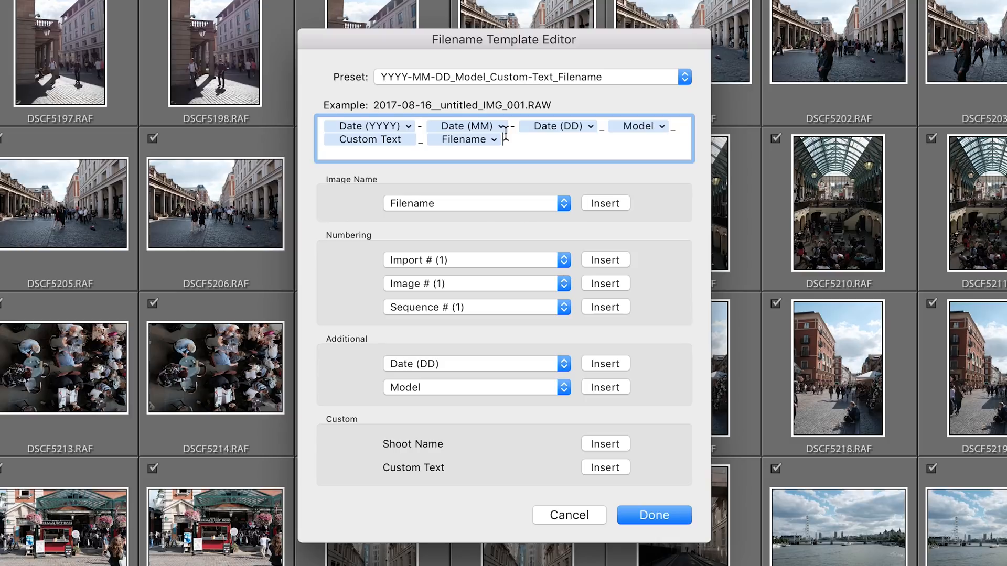
{"action": "left_click", "coordinate": [649, 516]}
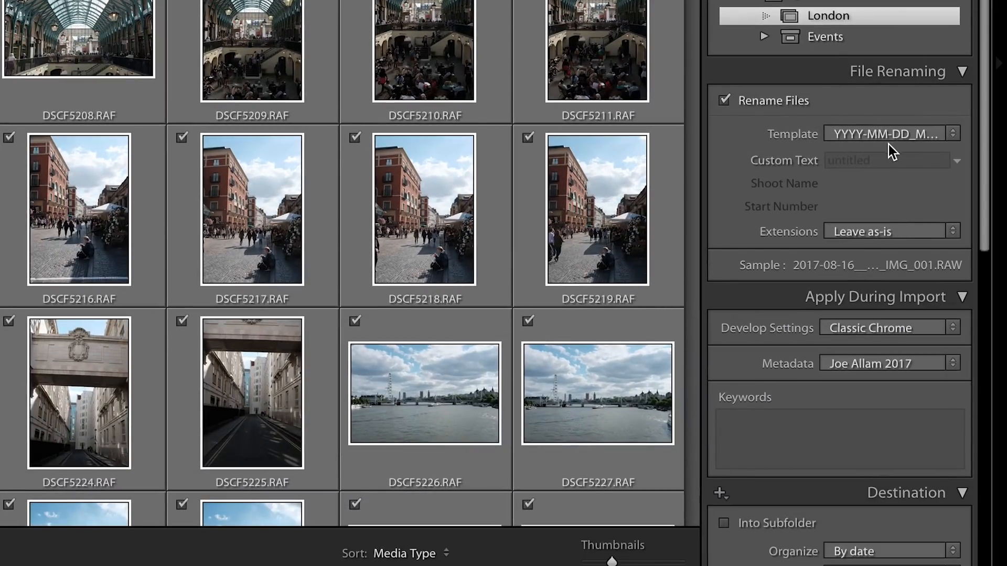
Set the custom text for the renamed files to "uk".
{"action": "left_click", "coordinate": [851, 160]}
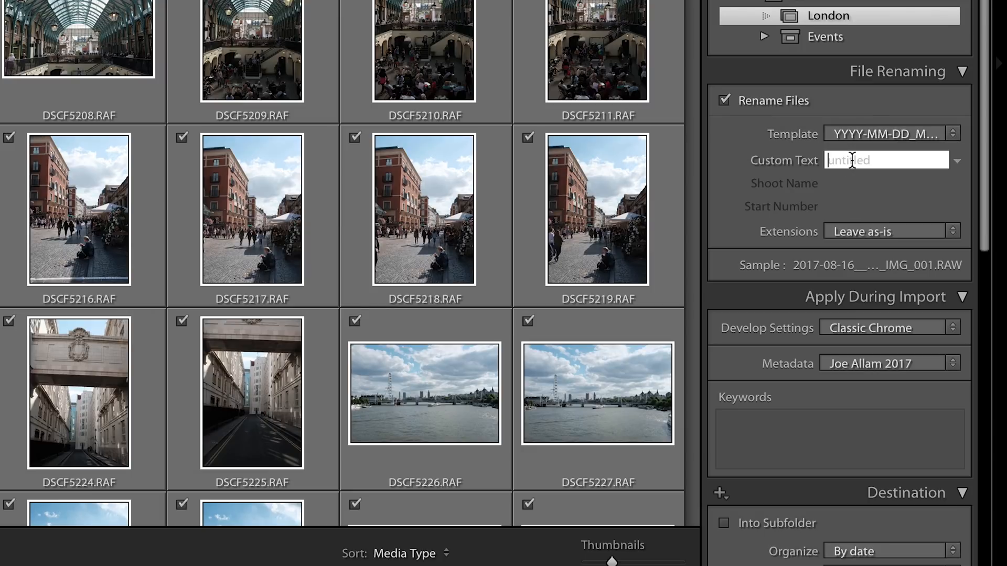
{"action": "type", "text": "uk"}
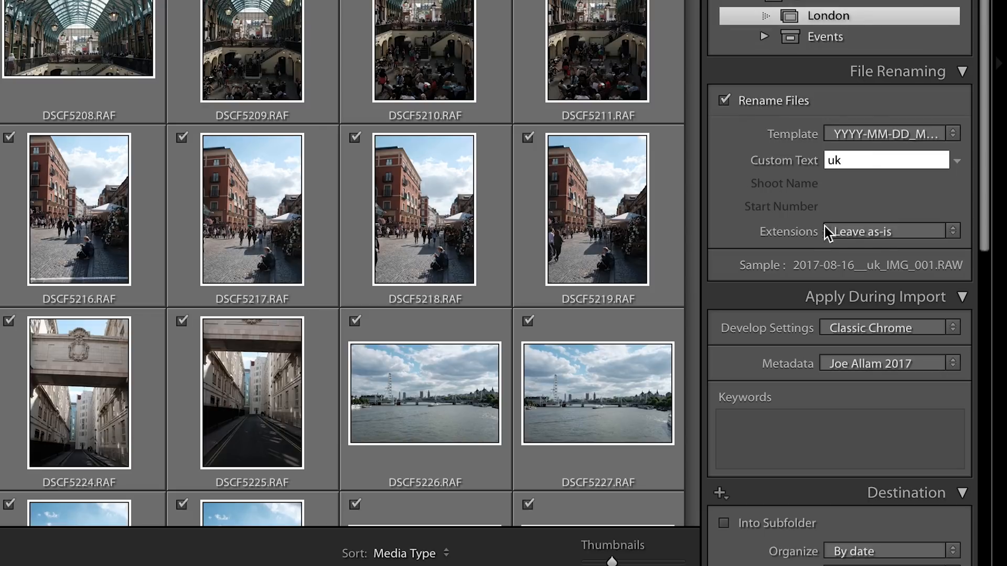
Look through the develop presets available during import, keeping Classic Chrome.
{"action": "scroll", "coordinate": [732, 218], "scroll_direction": "down", "scroll_amount": 3}
{"action": "scroll", "coordinate": [730, 215], "scroll_direction": "down", "scroll_amount": 3}
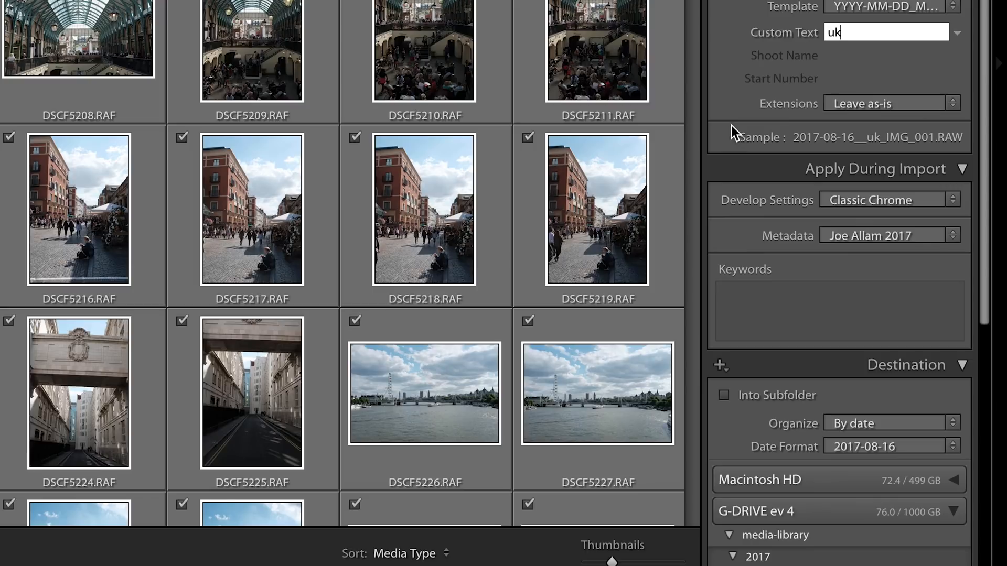
{"action": "left_click", "coordinate": [930, 197]}
{"action": "mouse_move", "coordinate": [815, 257]}
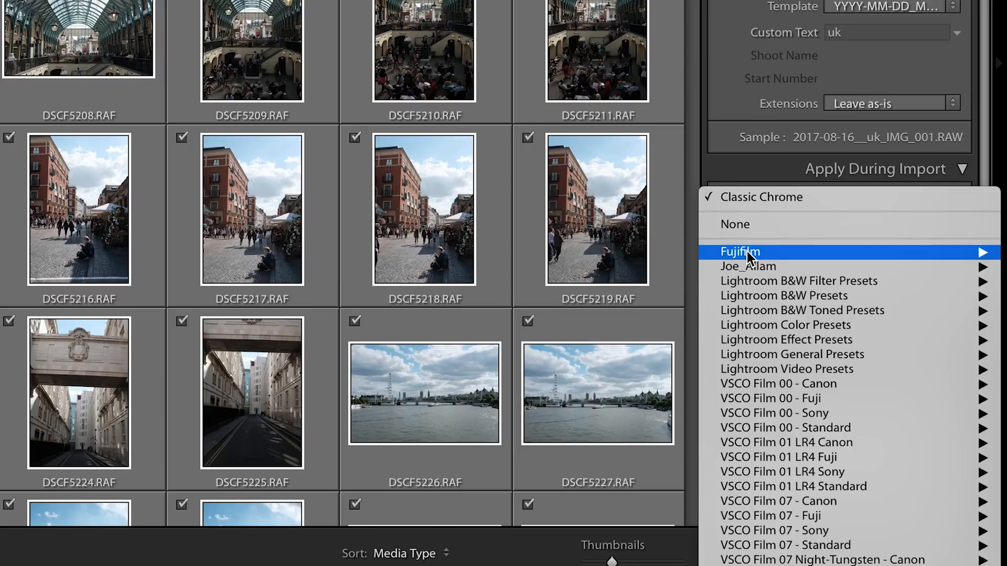
{"action": "mouse_move", "coordinate": [745, 251]}
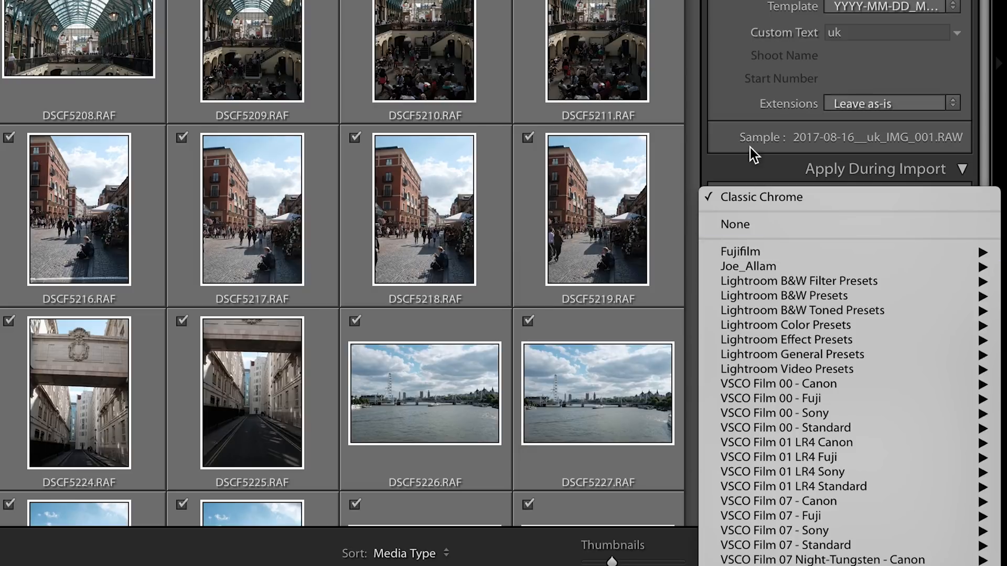
{"action": "left_click", "coordinate": [749, 163]}
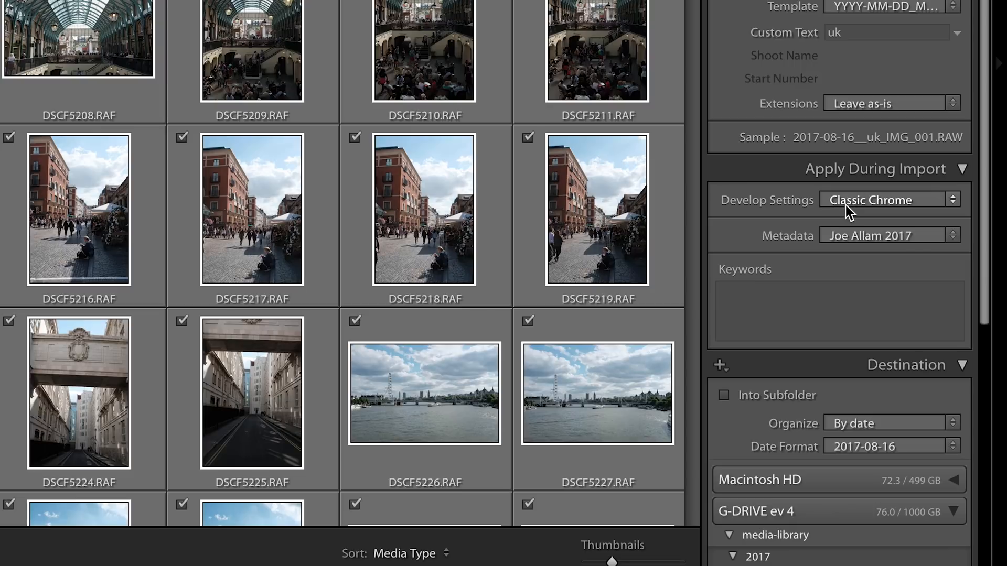
Open the metadata preset editor and load the photographer's saved 2017 preset.
{"action": "left_click", "coordinate": [927, 235]}
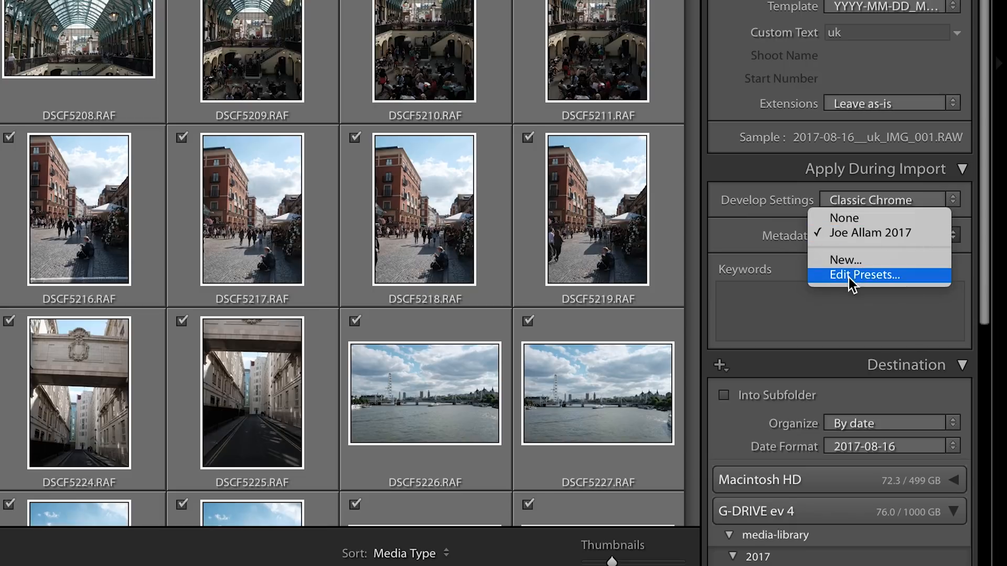
{"action": "left_click", "coordinate": [910, 276]}
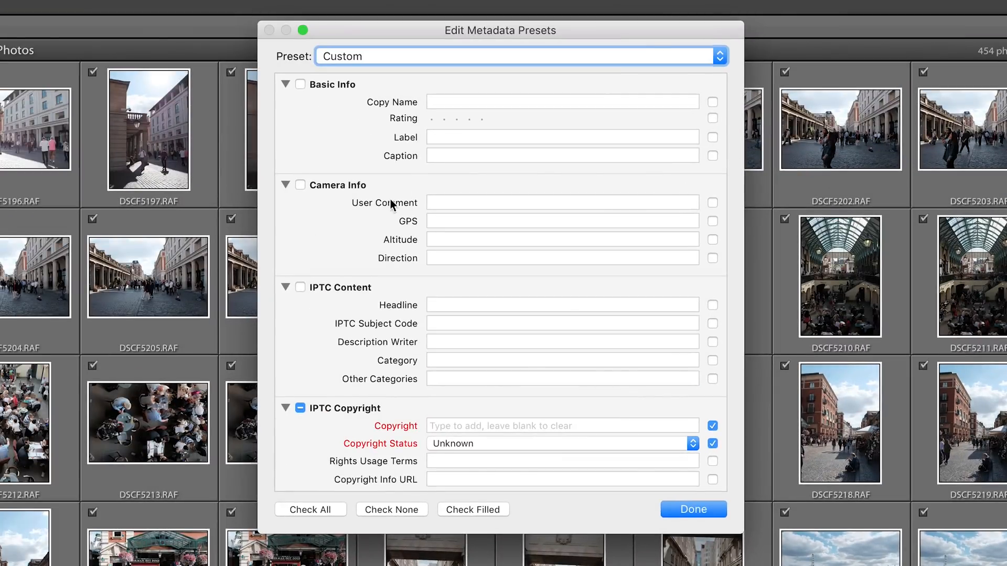
{"action": "scroll", "coordinate": [340, 274], "scroll_direction": "down", "scroll_amount": 3}
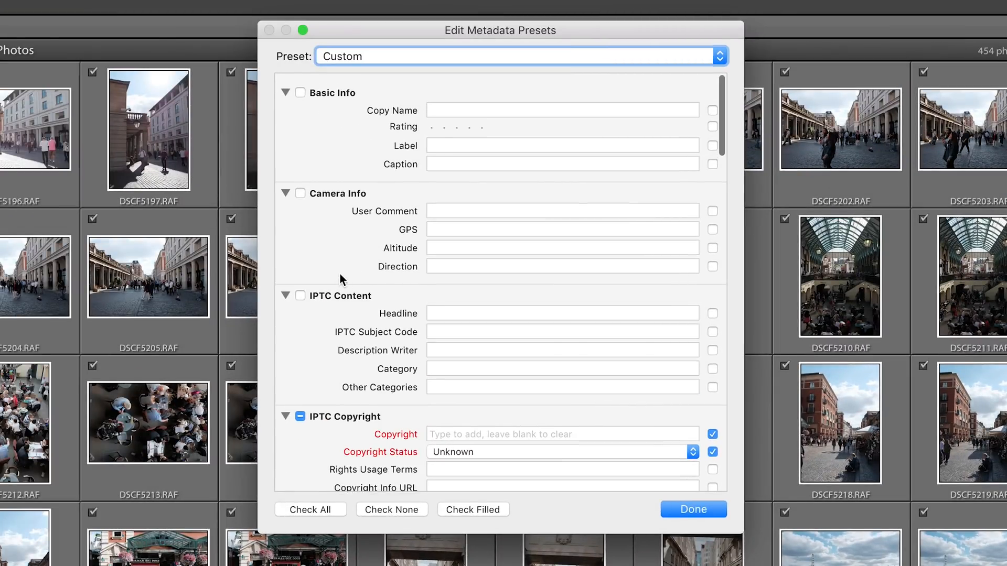
{"action": "scroll", "coordinate": [340, 274], "scroll_direction": "up", "scroll_amount": 3}
{"action": "left_click", "coordinate": [386, 62]}
{"action": "left_click", "coordinate": [378, 78]}
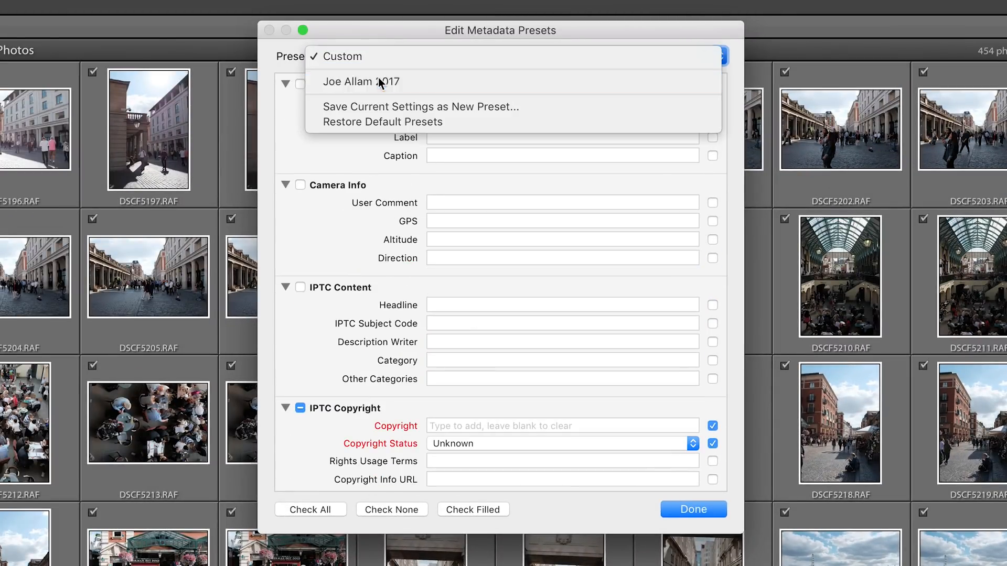
Review the preset's IPTC copyright and creator fields, and close the metadata preset editor.
{"action": "scroll", "coordinate": [373, 267], "scroll_direction": "down", "scroll_amount": 5}
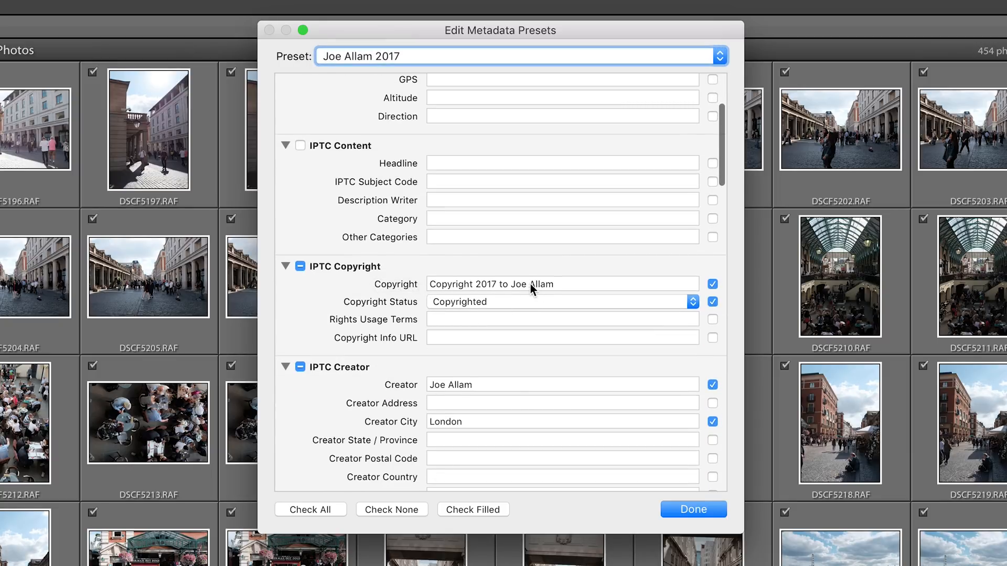
{"action": "scroll", "coordinate": [553, 284], "scroll_direction": "down", "scroll_amount": 3}
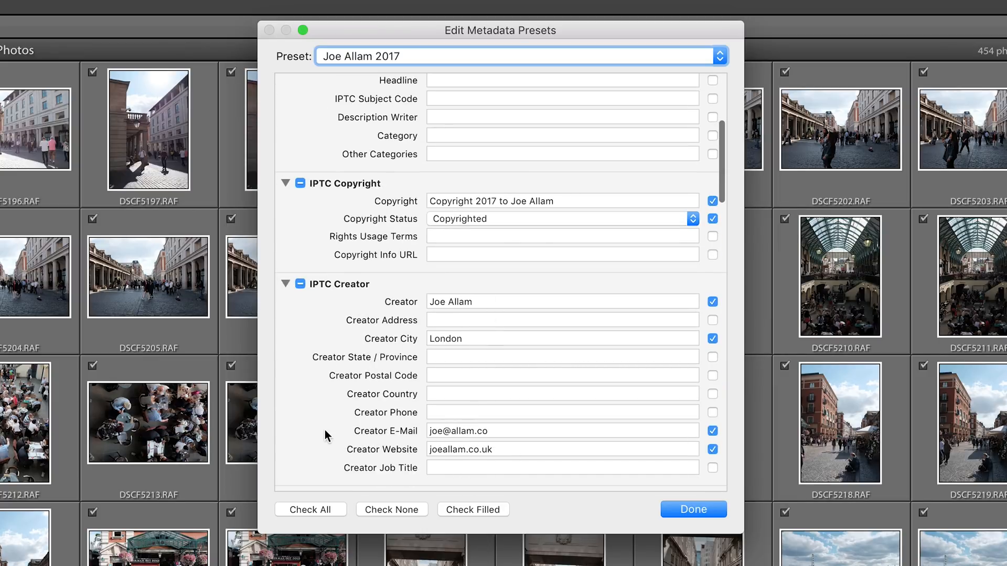
{"action": "scroll", "coordinate": [325, 430], "scroll_direction": "down", "scroll_amount": 5}
{"action": "scroll", "coordinate": [367, 380], "scroll_direction": "up", "scroll_amount": 3}
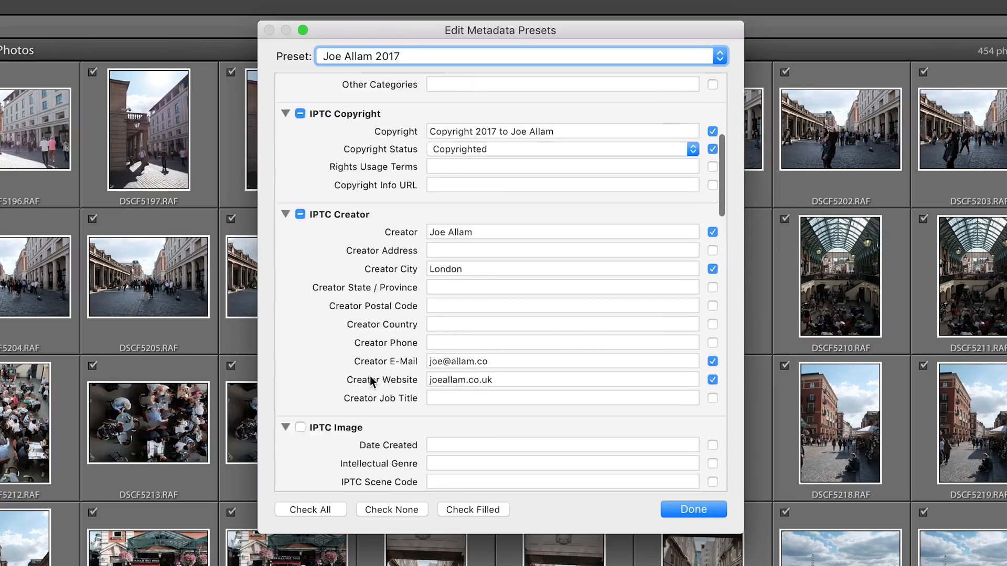
{"action": "scroll", "coordinate": [369, 379], "scroll_direction": "up", "scroll_amount": 10}
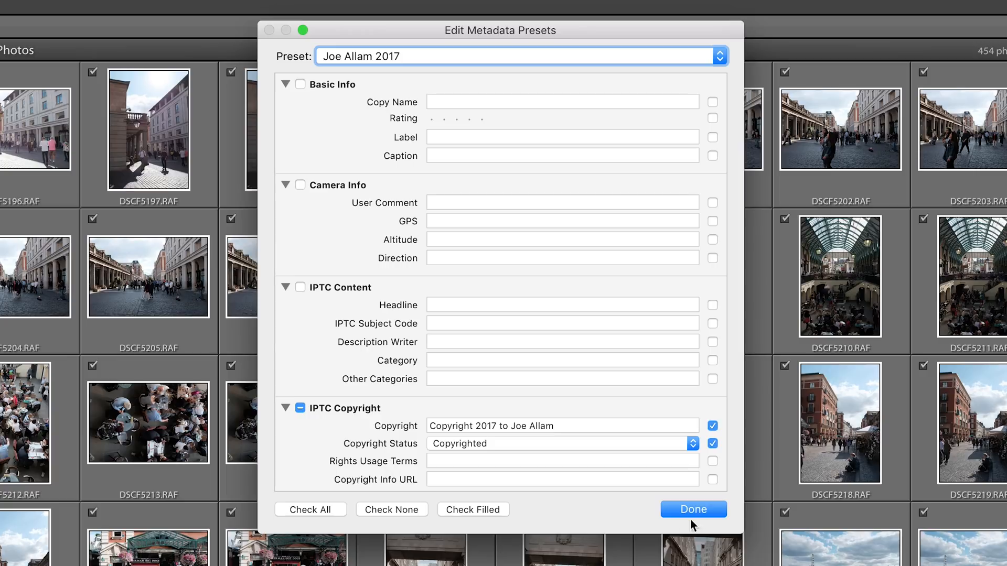
{"action": "left_click", "coordinate": [714, 511]}
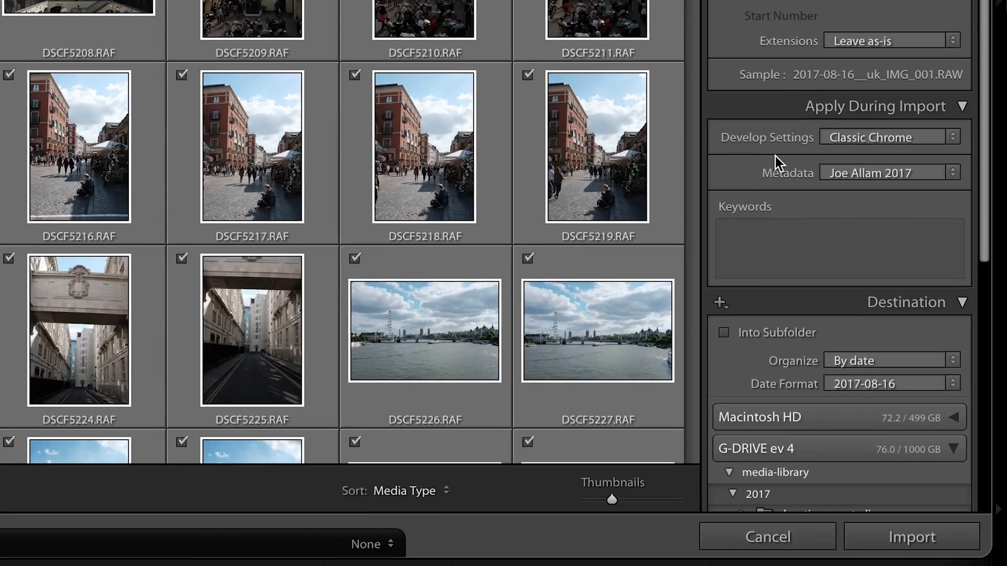
Examine the import's keywords field, date-based organization and the locations_uk destination folder on G-DRIVE ev 4.
{"action": "scroll", "coordinate": [756, 174], "scroll_direction": "down", "scroll_amount": 5}
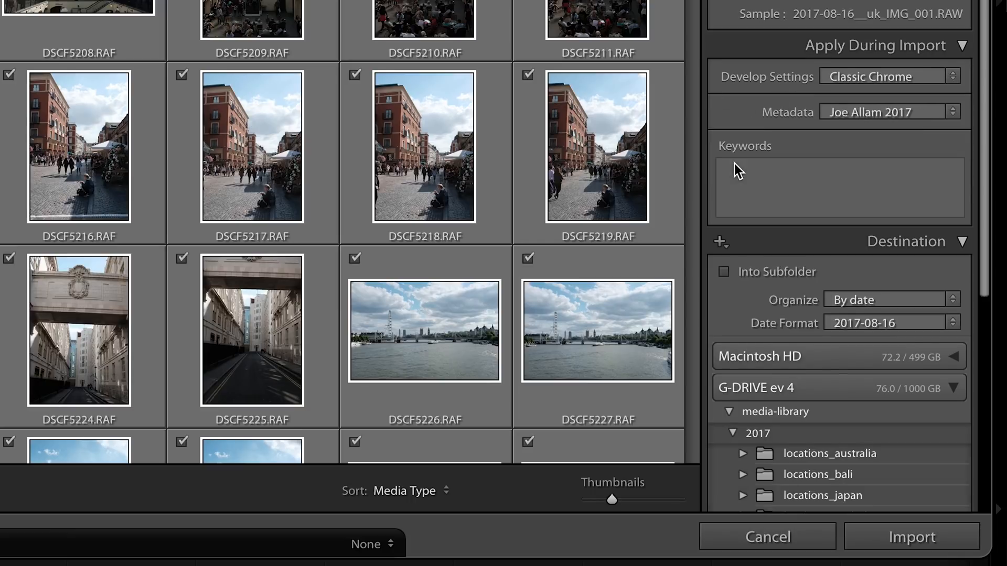
{"action": "scroll", "coordinate": [750, 124], "scroll_direction": "down", "scroll_amount": 1}
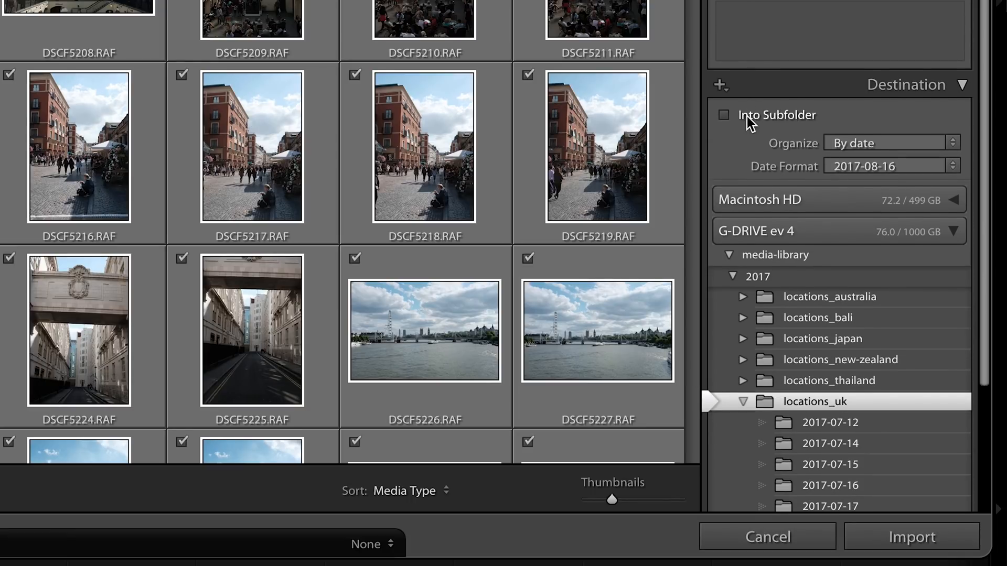
{"action": "scroll", "coordinate": [750, 162], "scroll_direction": "down", "scroll_amount": 1}
{"action": "scroll", "coordinate": [747, 162], "scroll_direction": "down", "scroll_amount": 1}
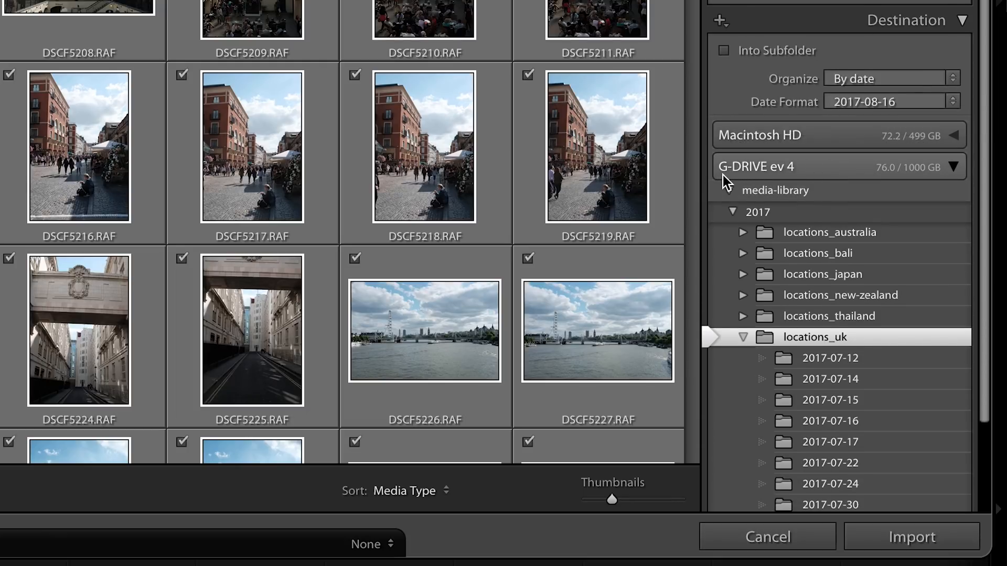
{"action": "scroll", "coordinate": [835, 167], "scroll_direction": "down", "scroll_amount": 2}
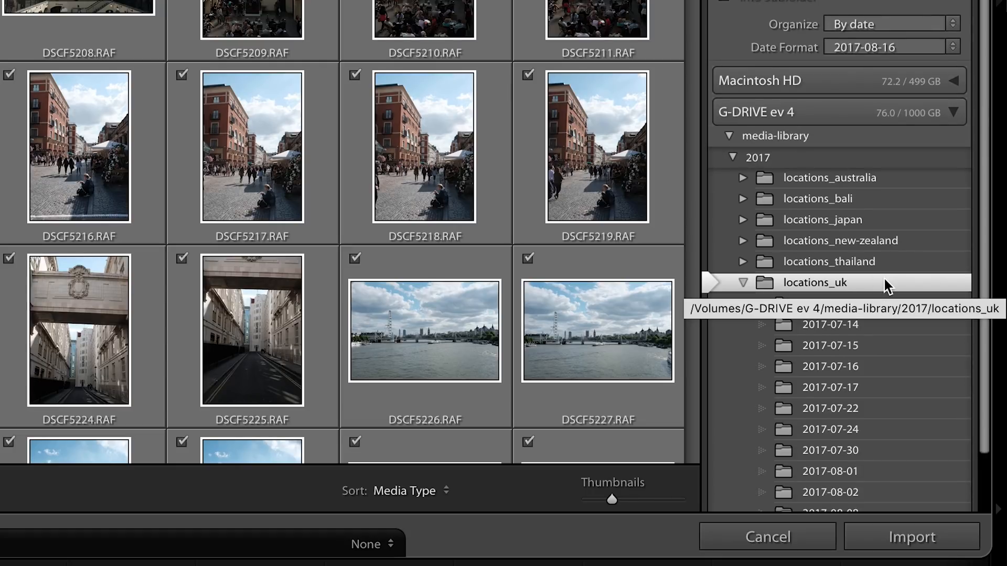
Inspect the folder hierarchy on G-DRIVE ev 4 through media-library, 2017 and locations_uk down to 2017-08-08, and cancel the new-folder dialog.
{"action": "scroll", "coordinate": [884, 279], "scroll_direction": "down", "scroll_amount": 1}
{"action": "scroll", "coordinate": [884, 279], "scroll_direction": "down", "scroll_amount": 2}
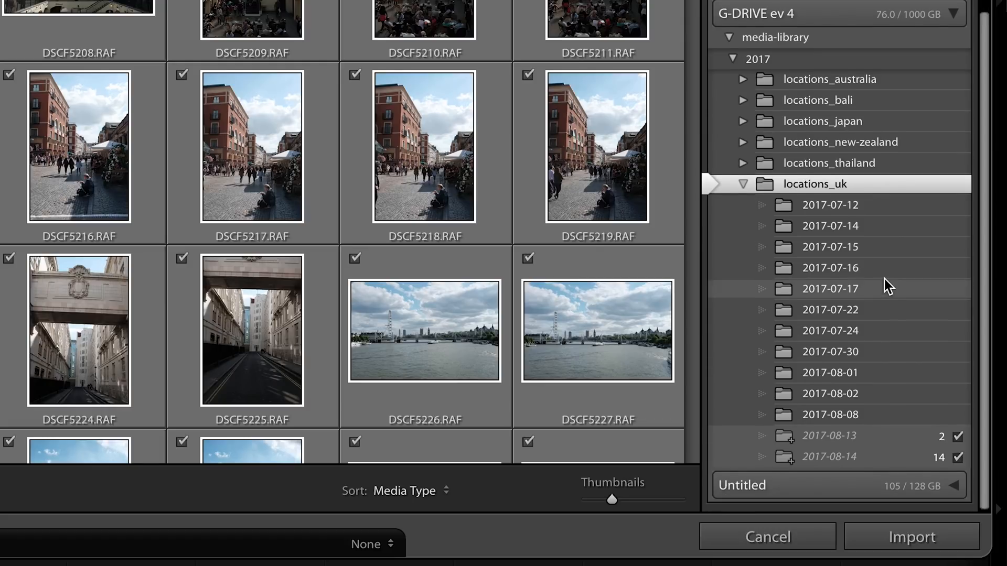
{"action": "right_click", "coordinate": [881, 184]}
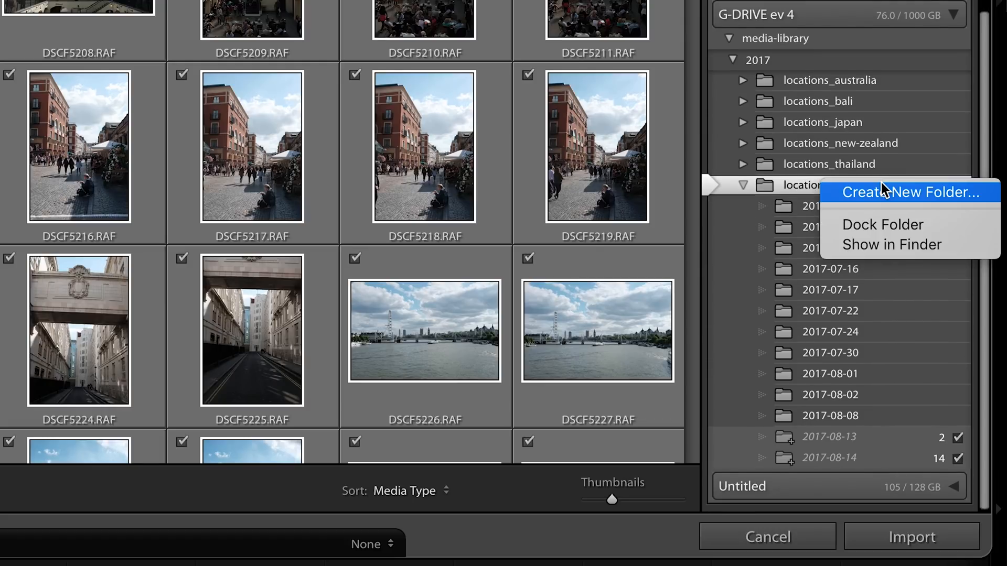
{"action": "left_click", "coordinate": [914, 194]}
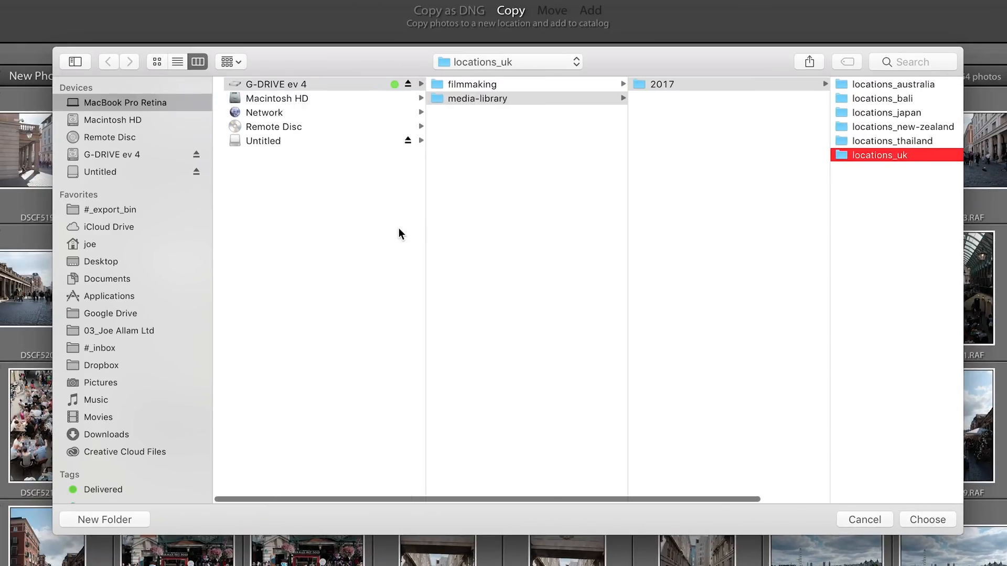
{"action": "left_click", "coordinate": [100, 154]}
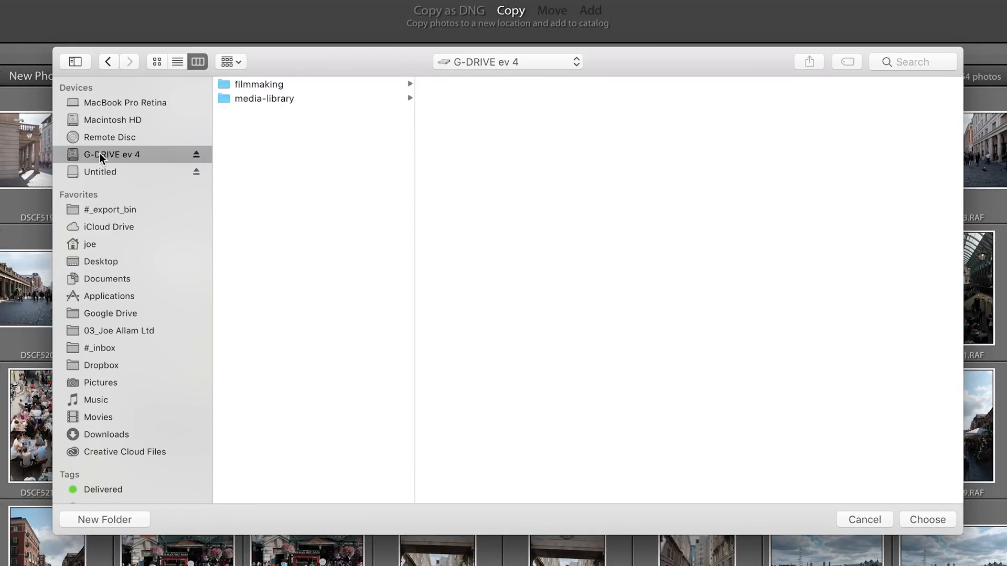
{"action": "left_click", "coordinate": [273, 98]}
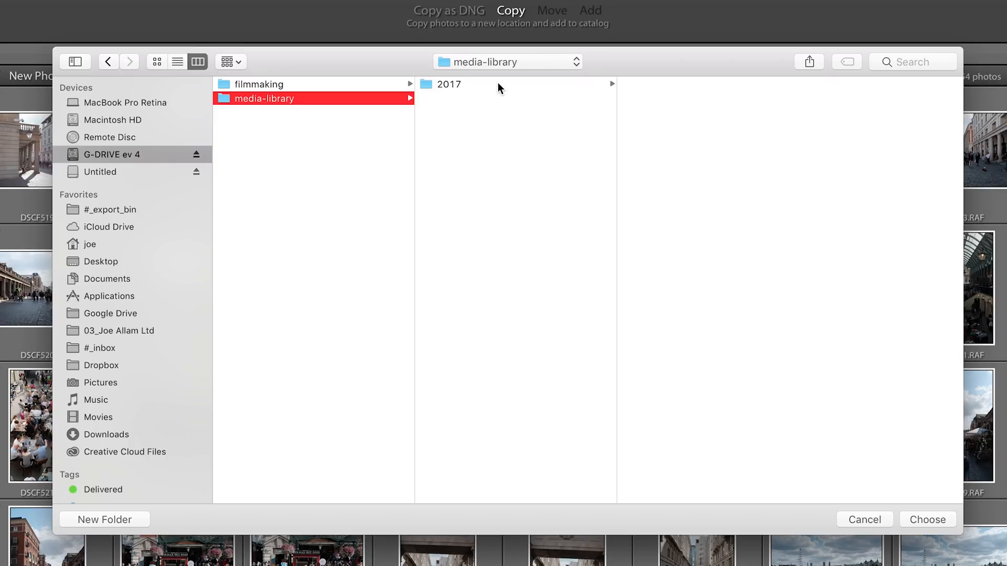
{"action": "left_click", "coordinate": [463, 85]}
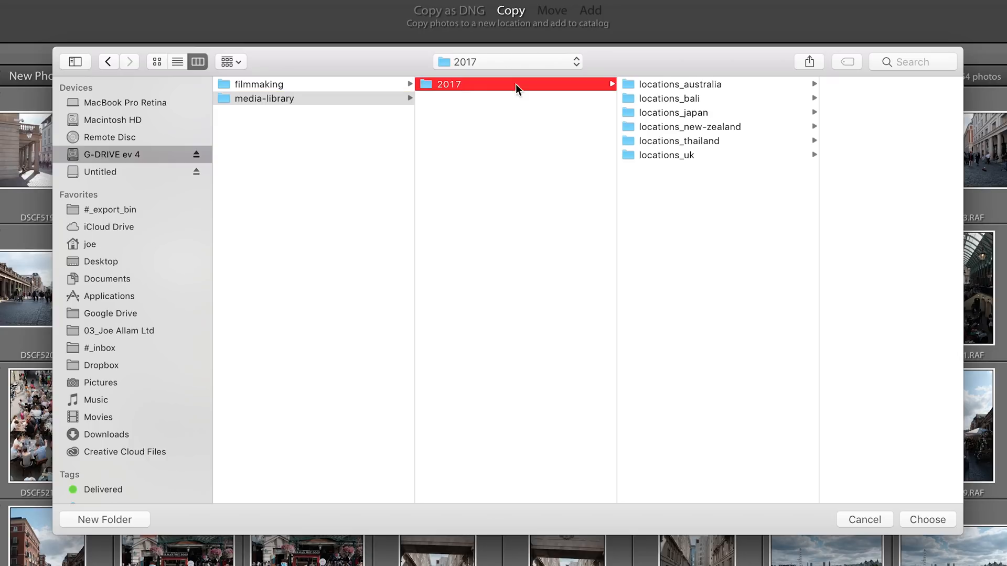
{"action": "left_click", "coordinate": [701, 84]}
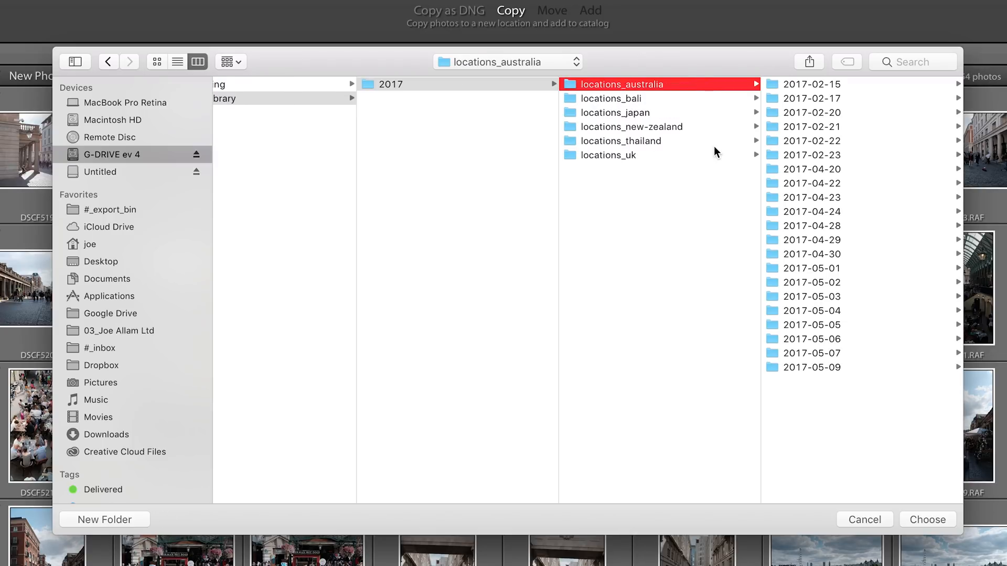
{"action": "left_click", "coordinate": [640, 156]}
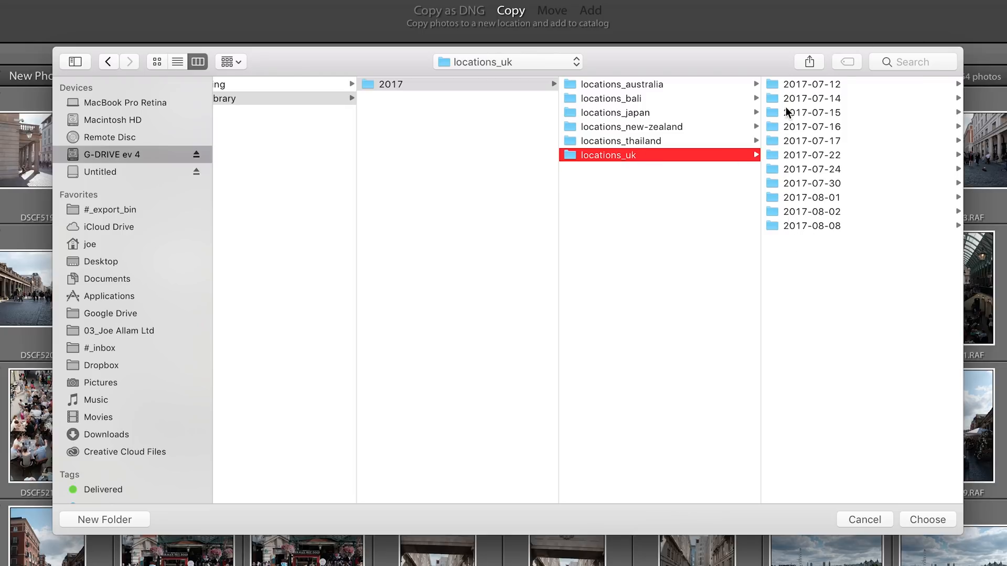
{"action": "left_click", "coordinate": [804, 226]}
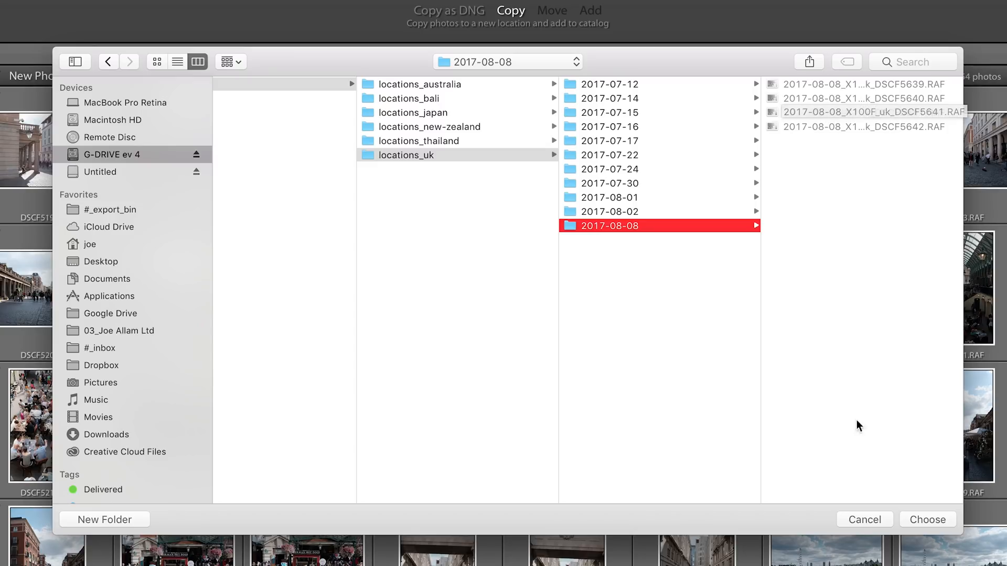
{"action": "left_click", "coordinate": [864, 519]}
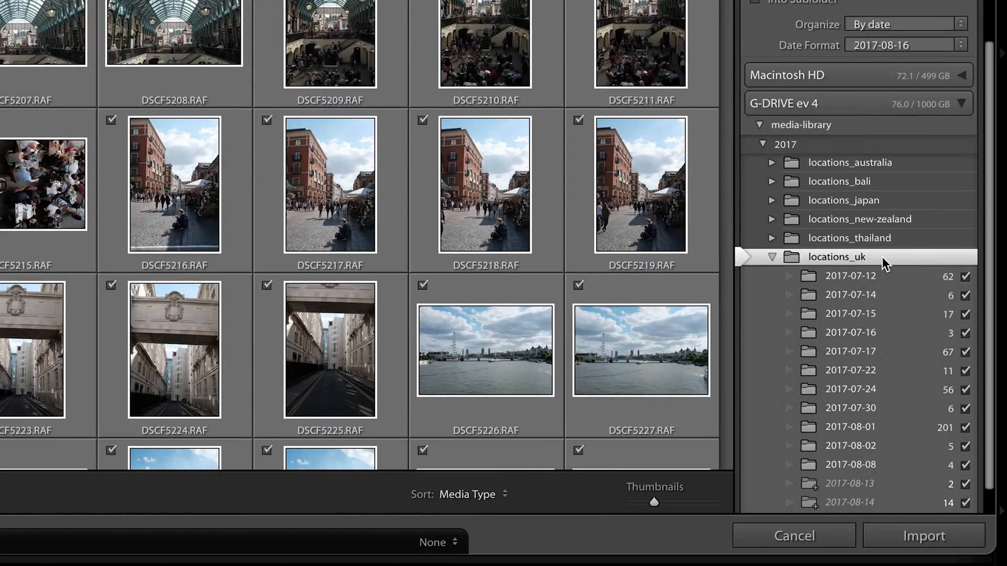
Save the current import settings as a new import preset named Tutorial.
{"action": "scroll", "coordinate": [882, 258], "scroll_direction": "down", "scroll_amount": 2}
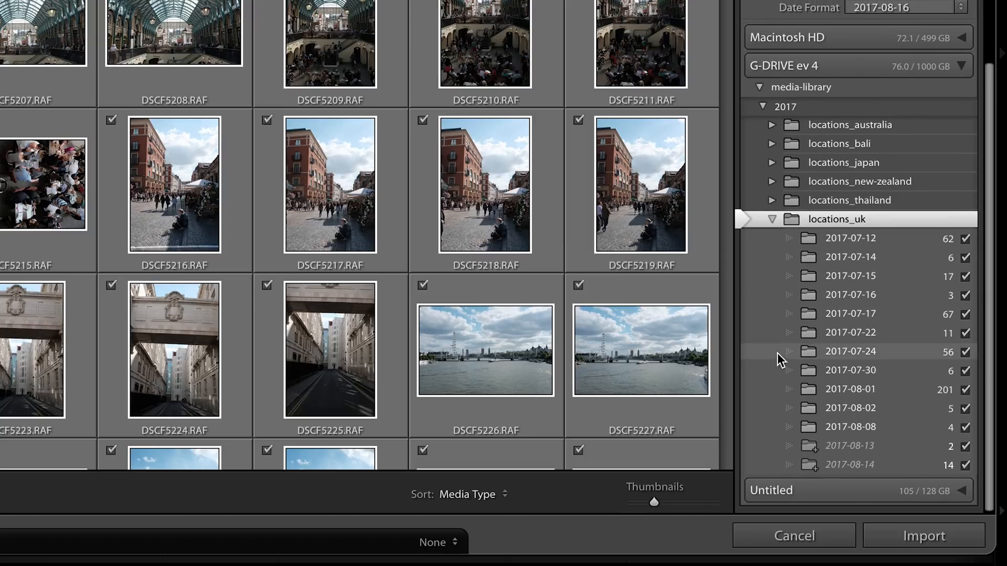
{"action": "scroll", "coordinate": [784, 157], "scroll_direction": "up", "scroll_amount": 15}
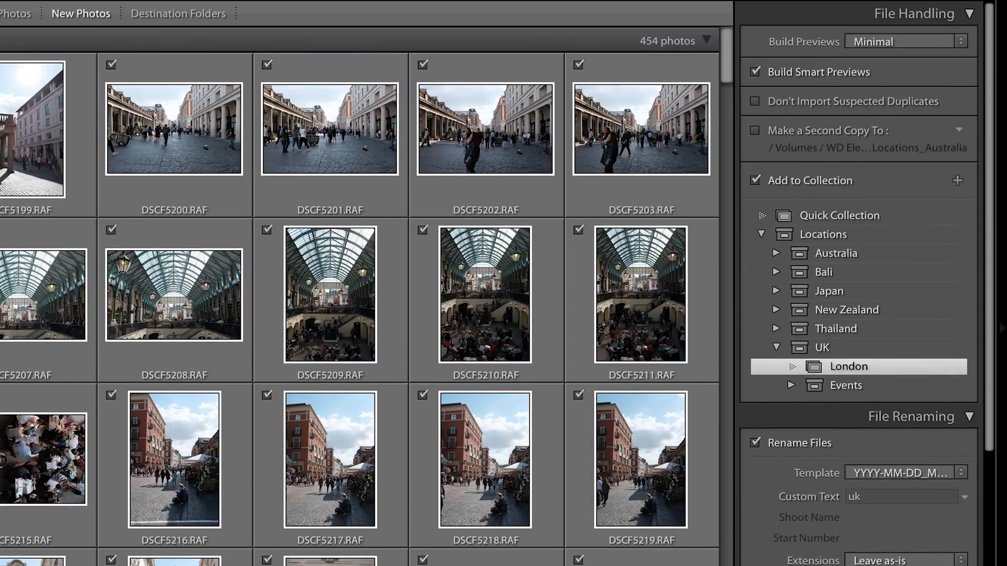
{"action": "scroll", "coordinate": [858, 294], "scroll_direction": "down", "scroll_amount": 15}
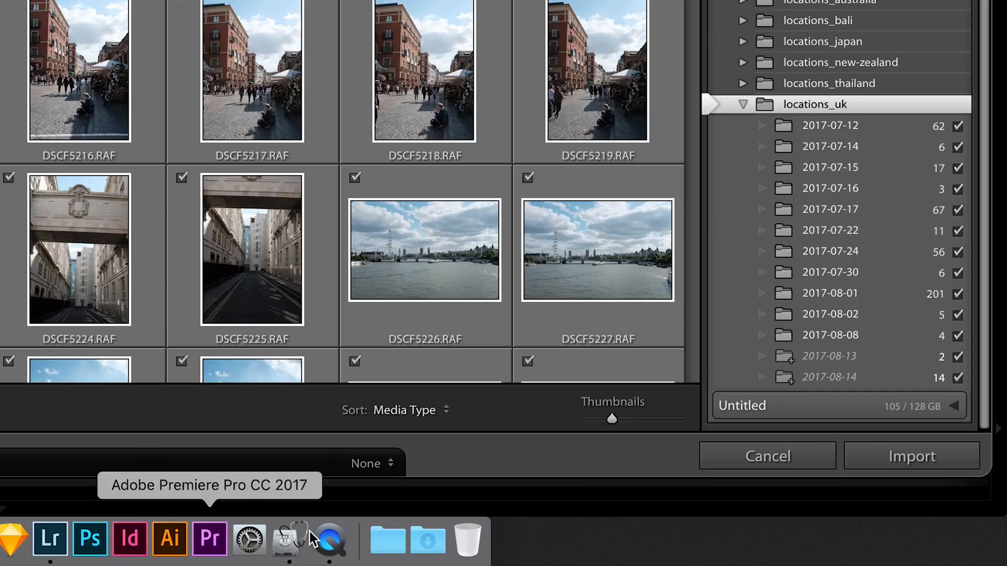
{"action": "left_click", "coordinate": [387, 464]}
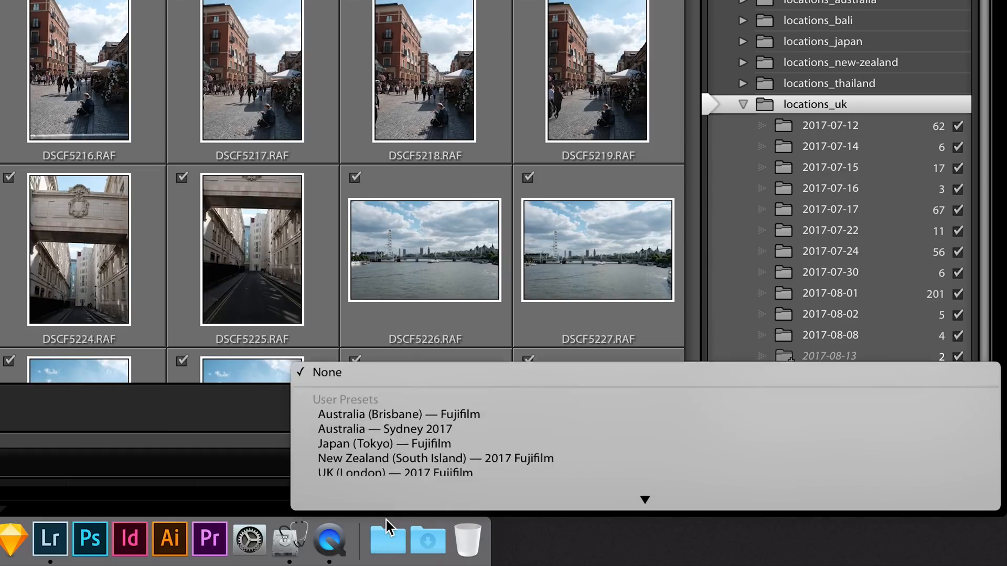
{"action": "mouse_move", "coordinate": [386, 520]}
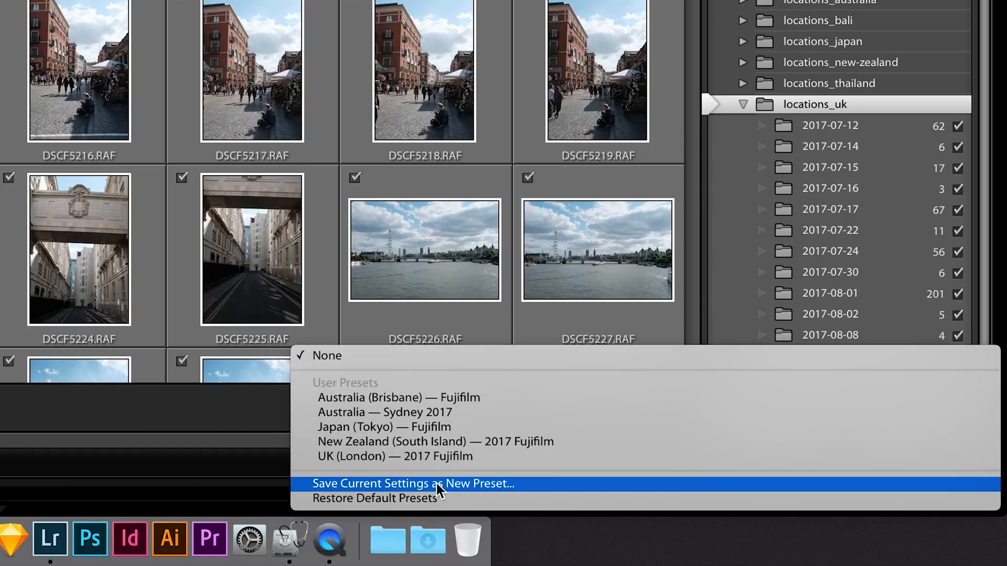
{"action": "left_click", "coordinate": [467, 485]}
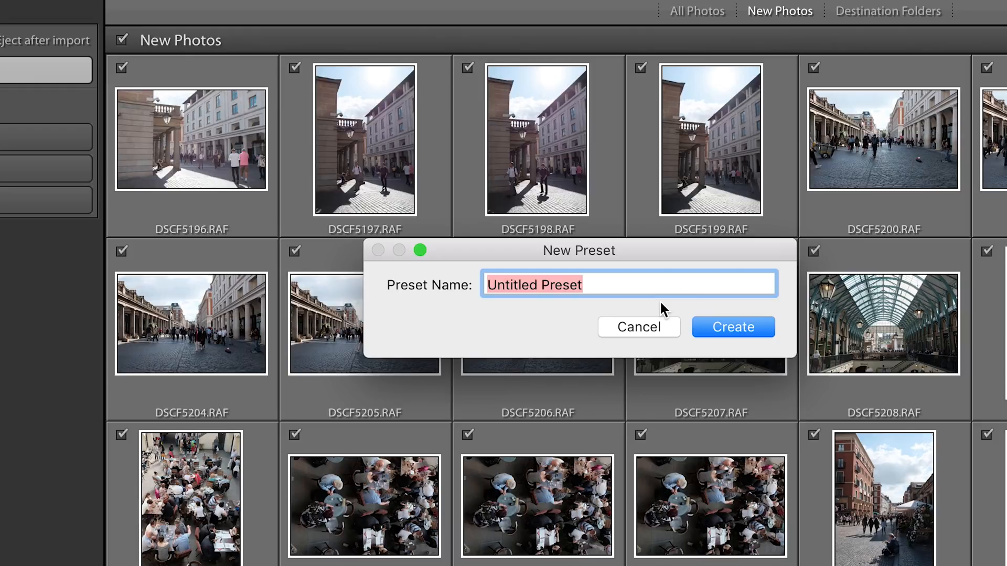
{"action": "type", "text": "Tutorial"}
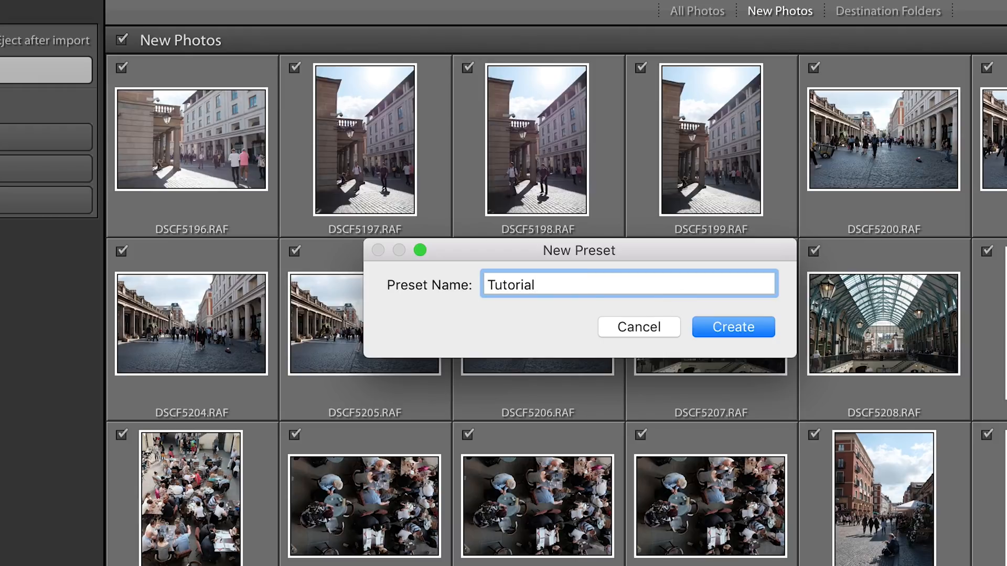
{"action": "left_click", "coordinate": [715, 326]}
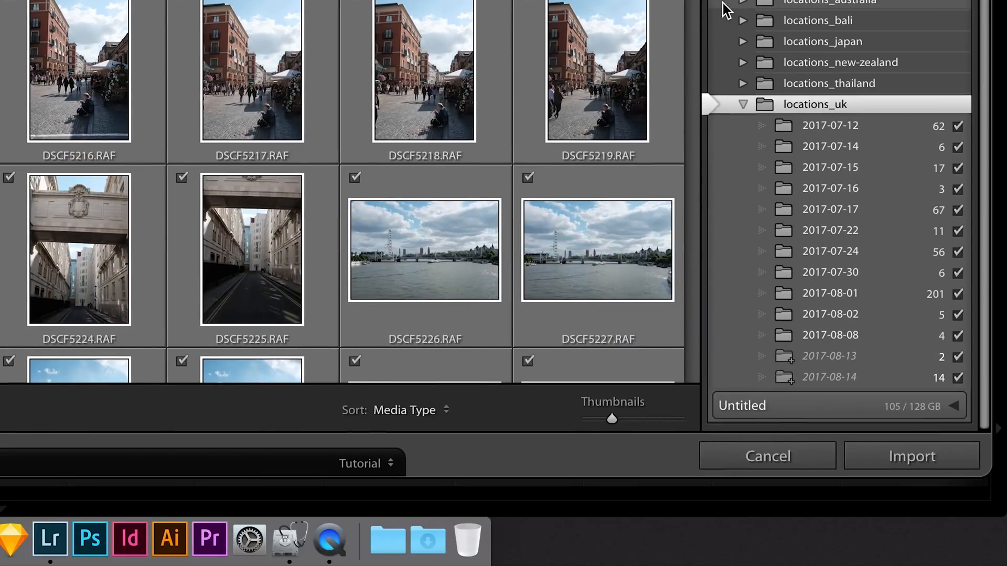
Review the import settings from file handling to destination, check the import preset choice, and start importing the photos.
{"action": "scroll", "coordinate": [763, 102], "scroll_direction": "down", "scroll_amount": 1}
{"action": "scroll", "coordinate": [763, 102], "scroll_direction": "up", "scroll_amount": 5}
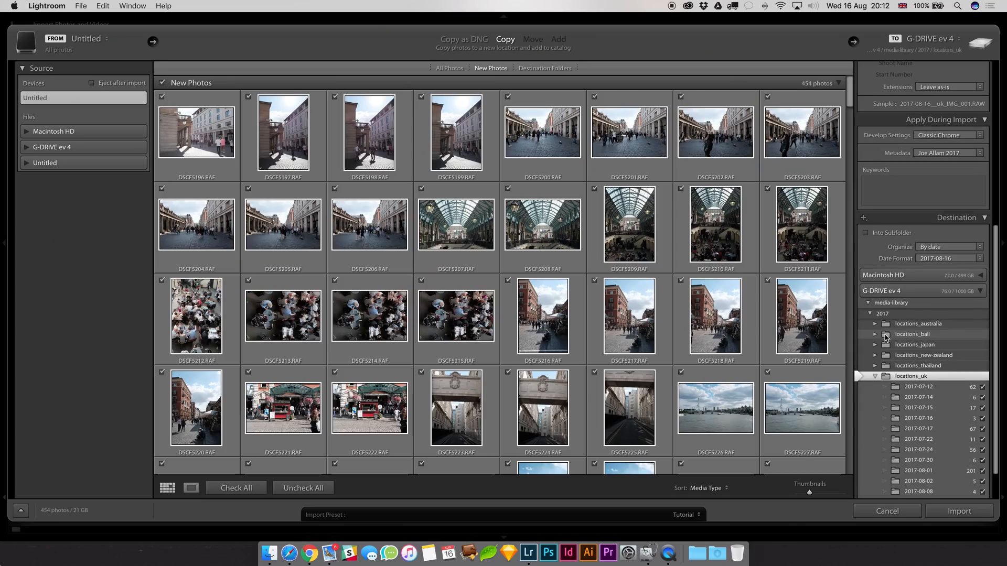
{"action": "scroll", "coordinate": [885, 336], "scroll_direction": "up", "scroll_amount": 10}
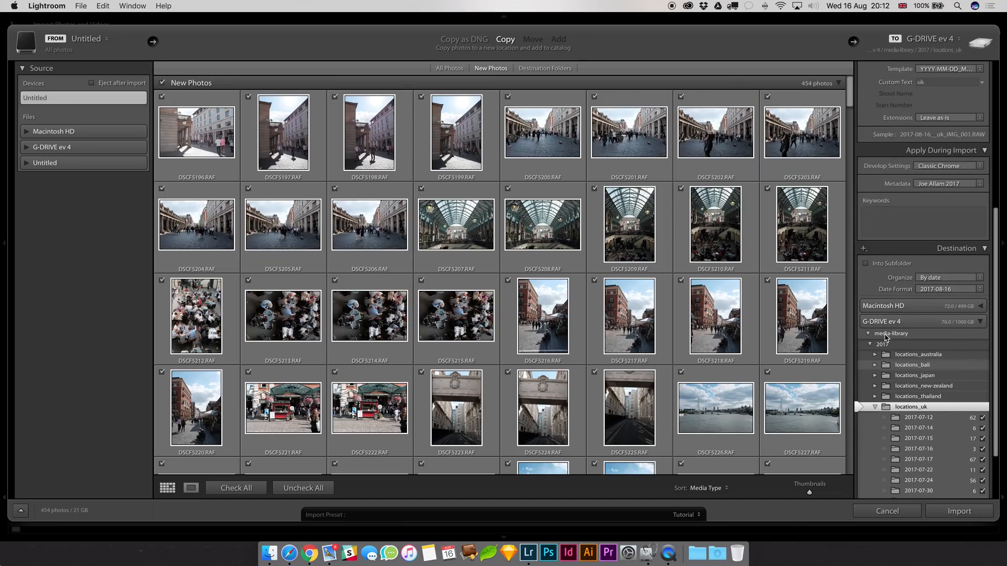
{"action": "scroll", "coordinate": [885, 336], "scroll_direction": "up", "scroll_amount": 2}
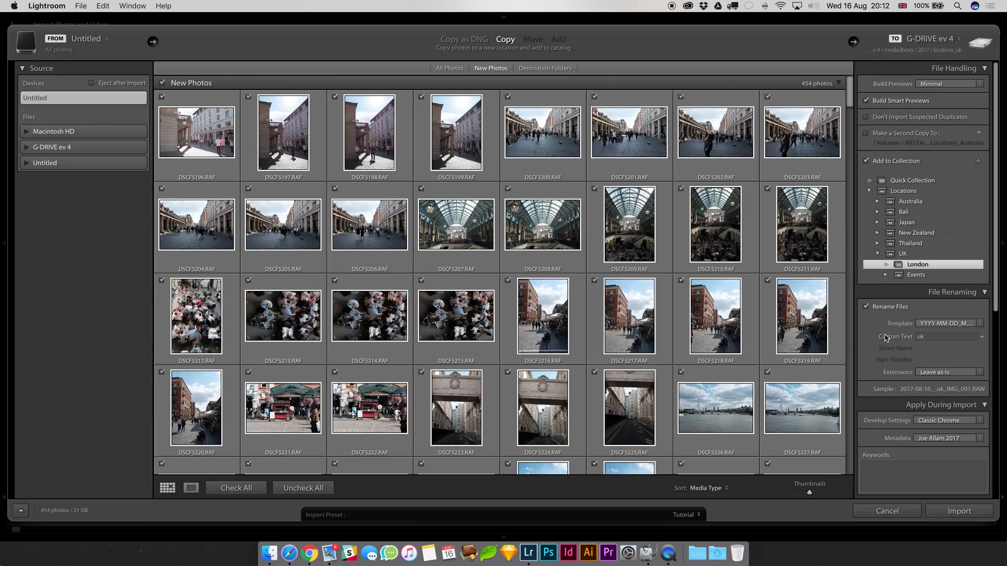
{"action": "scroll", "coordinate": [886, 337], "scroll_direction": "down", "scroll_amount": 15}
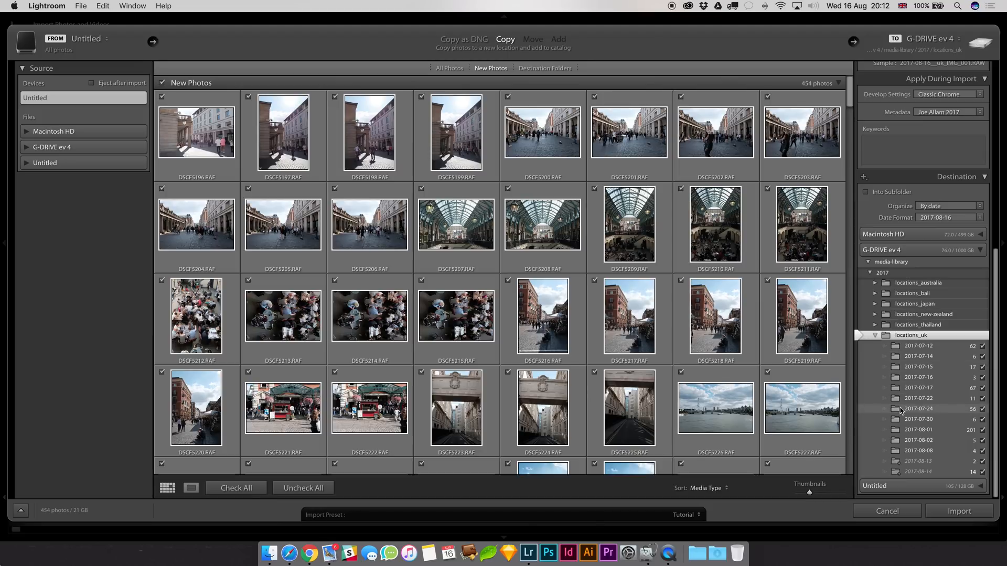
{"action": "left_click", "coordinate": [681, 514]}
{"action": "left_click", "coordinate": [656, 514]}
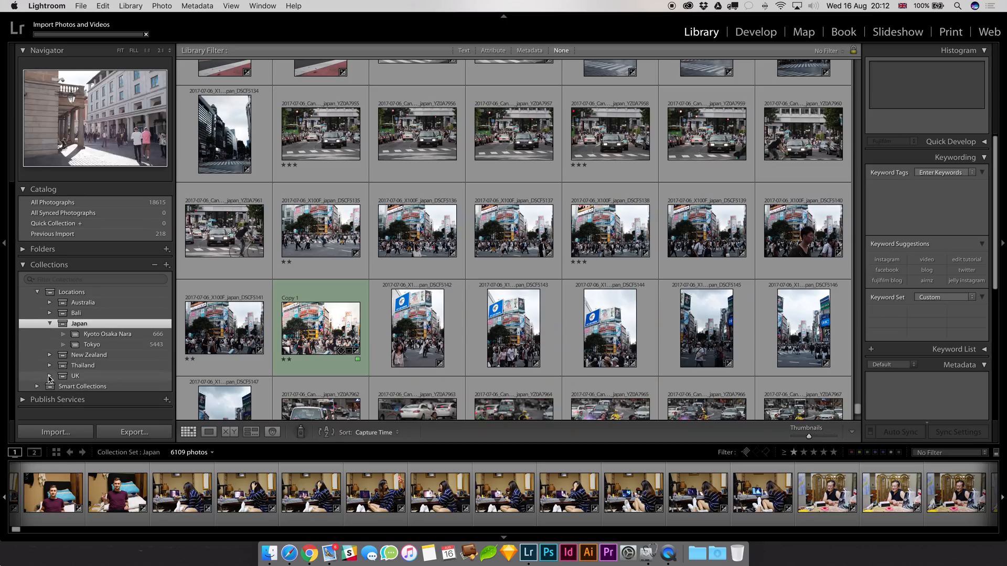
Open the London collection in the UK collection set and show its first photo in Loupe view.
{"action": "scroll", "coordinate": [188, 397], "scroll_direction": "down", "scroll_amount": 1}
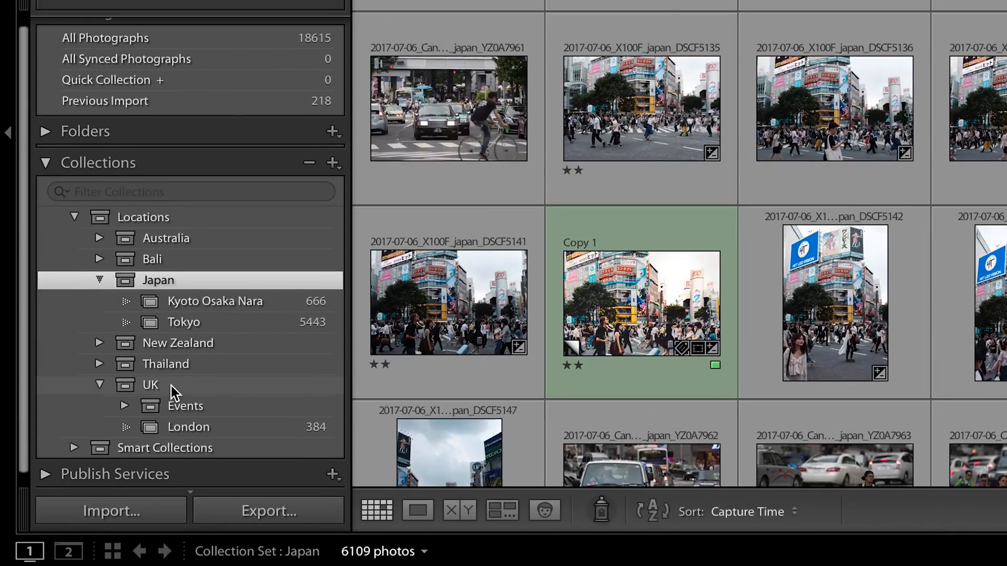
{"action": "left_click", "coordinate": [235, 427]}
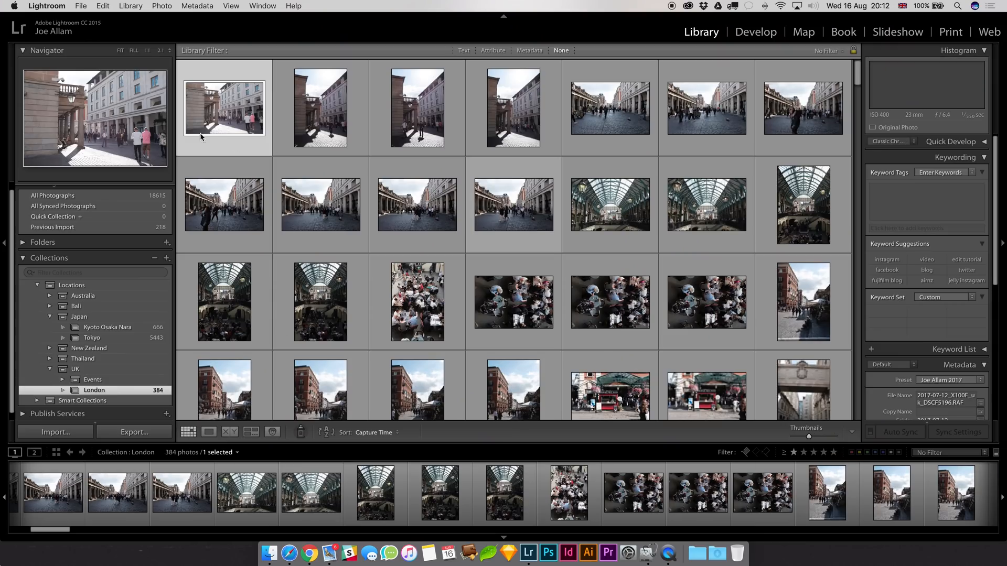
{"action": "double_click", "coordinate": [224, 117]}
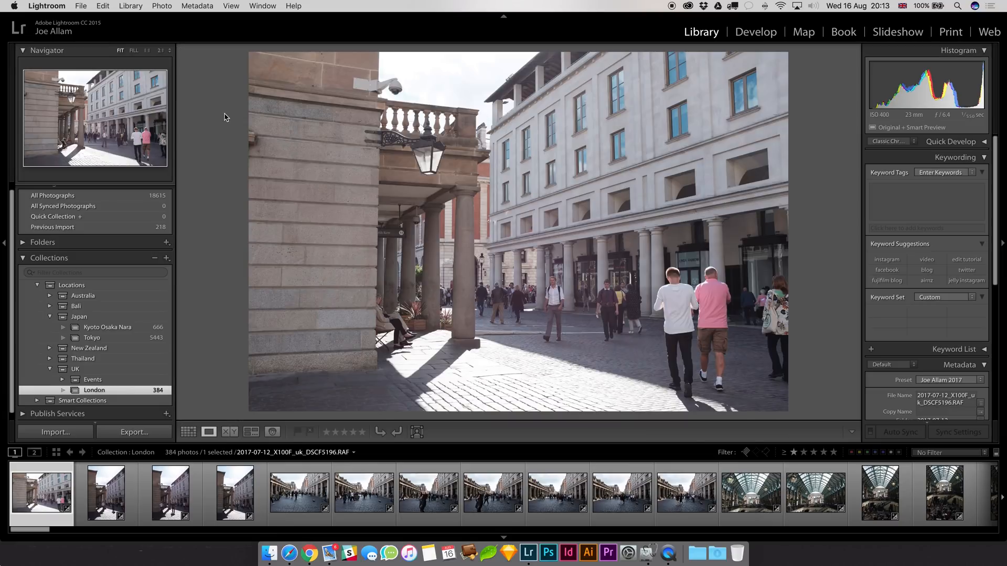
Look through the London collection's street photos one by one in Loupe view, comparing the similar shots.
{"action": "key", "text": "Right"}
{"action": "key", "text": "Right"}
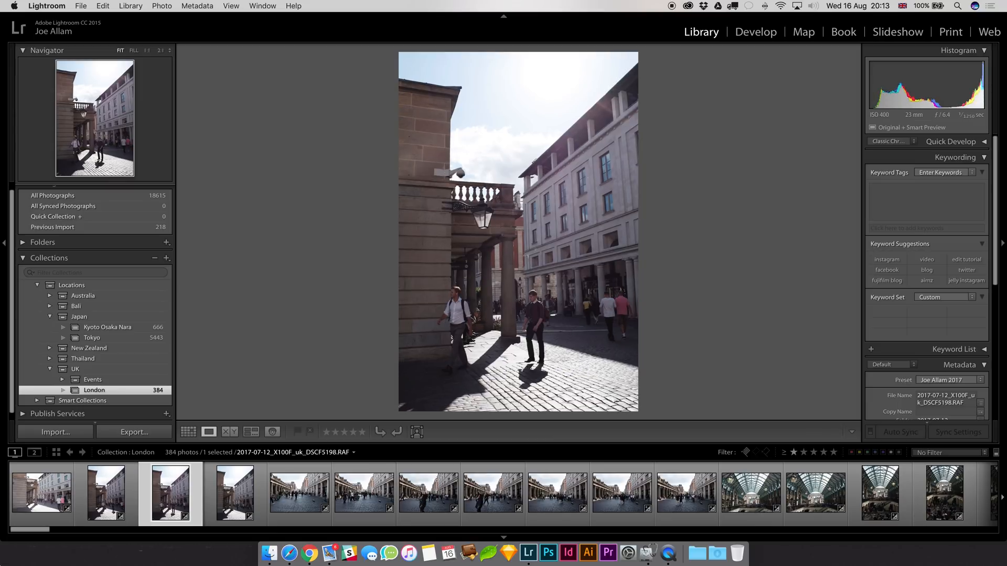
{"action": "key", "text": "Right"}
{"action": "key", "text": "Right"}
{"action": "key", "text": "Right"}
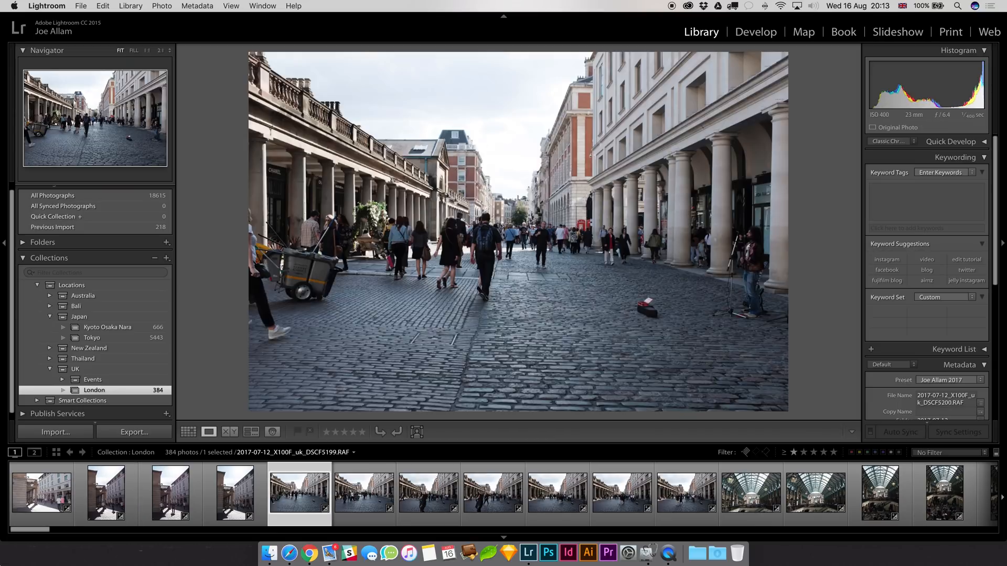
{"action": "key", "text": "Right"}
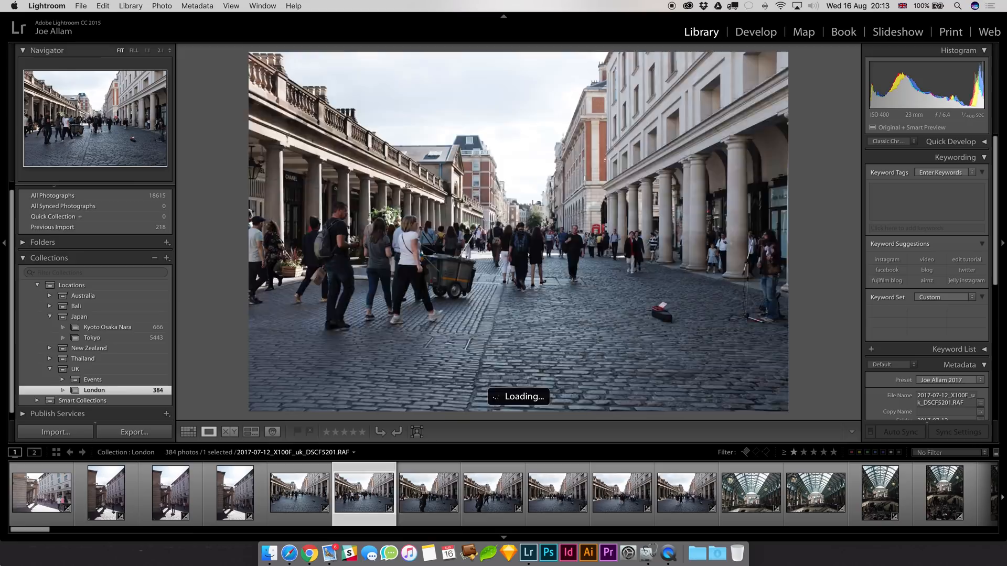
{"action": "key", "text": "Right"}
{"action": "key", "text": "Right"}
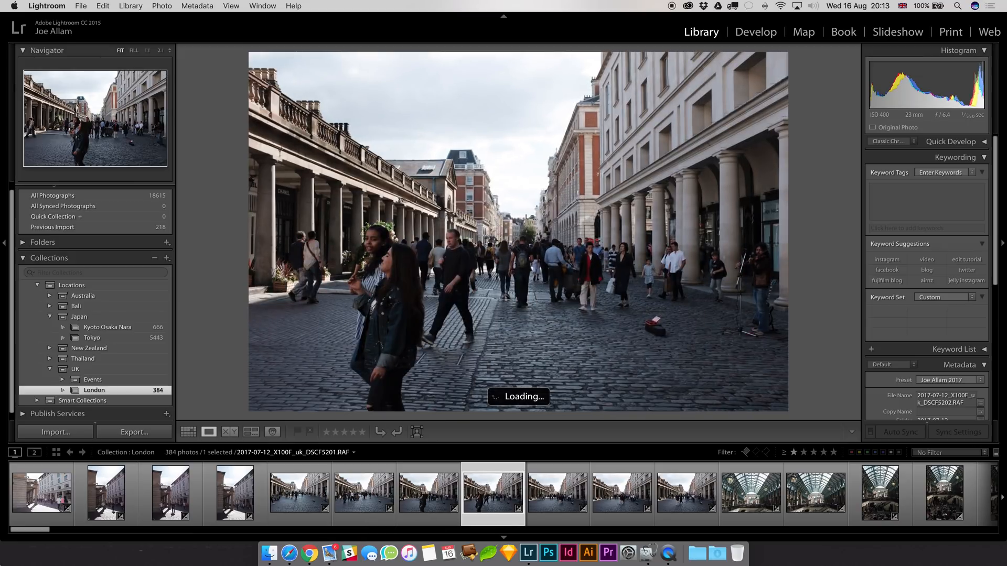
{"action": "key", "text": "Right"}
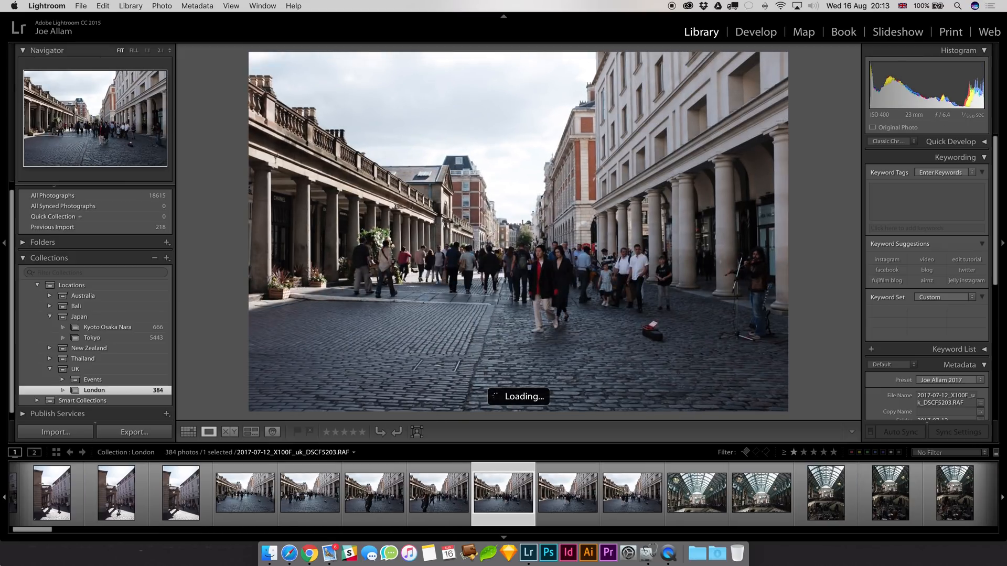
{"action": "key", "text": "Right"}
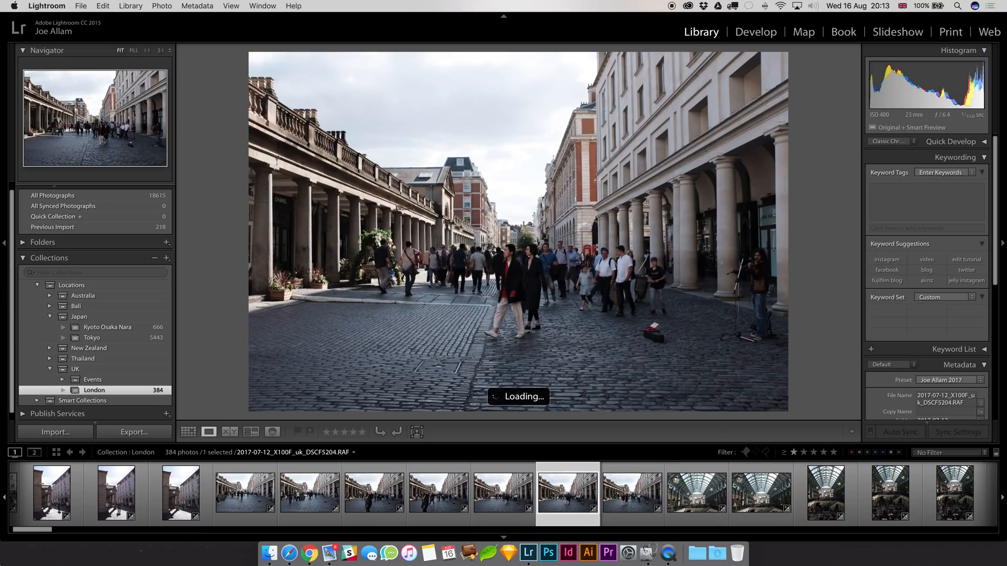
{"action": "key", "text": "Right"}
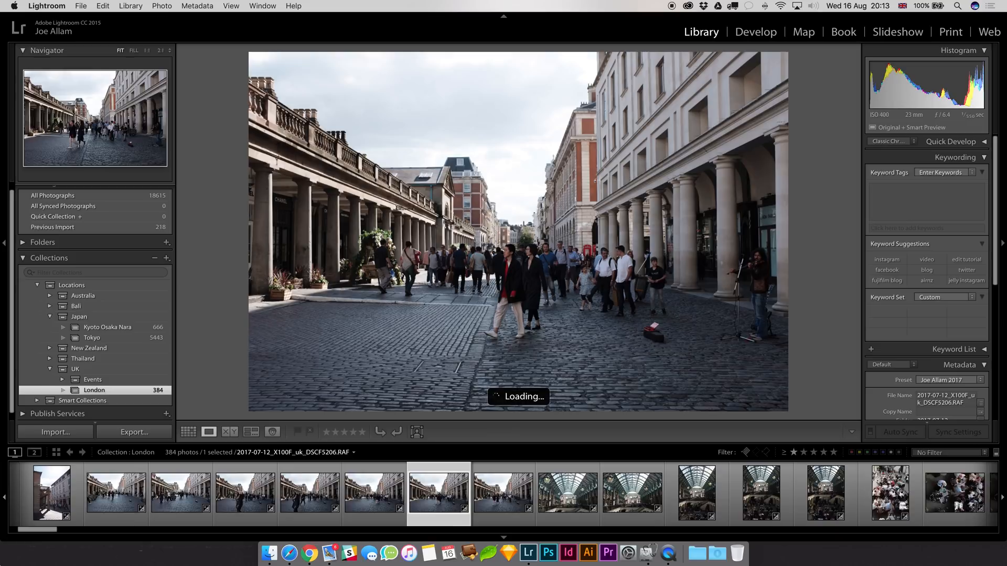
Rate the street photo between DSCF5204 and DSCF5206 one star, and advance to the covered market photo.
{"action": "key", "text": "Left"}
{"action": "key", "text": "1"}
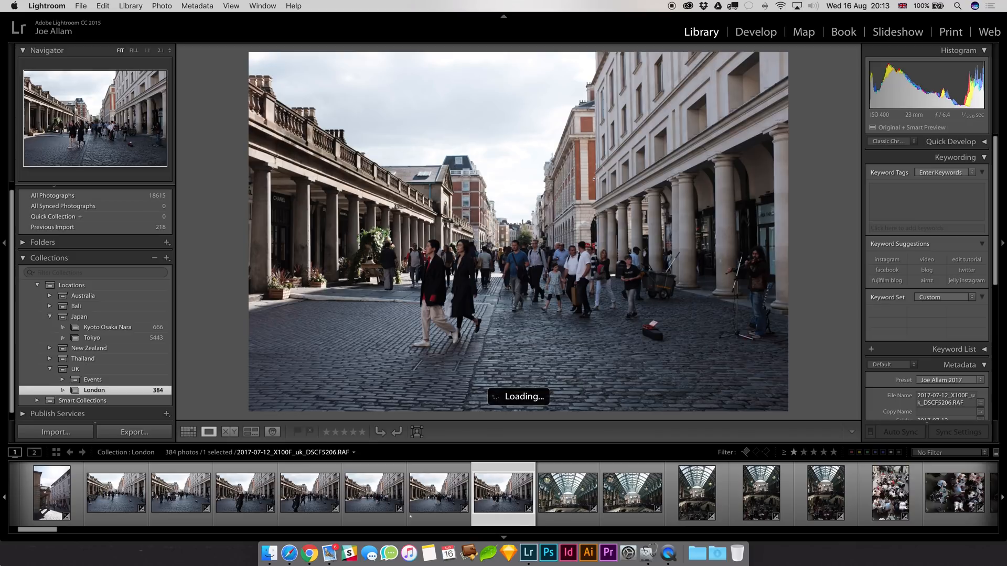
{"action": "key", "text": "Right"}
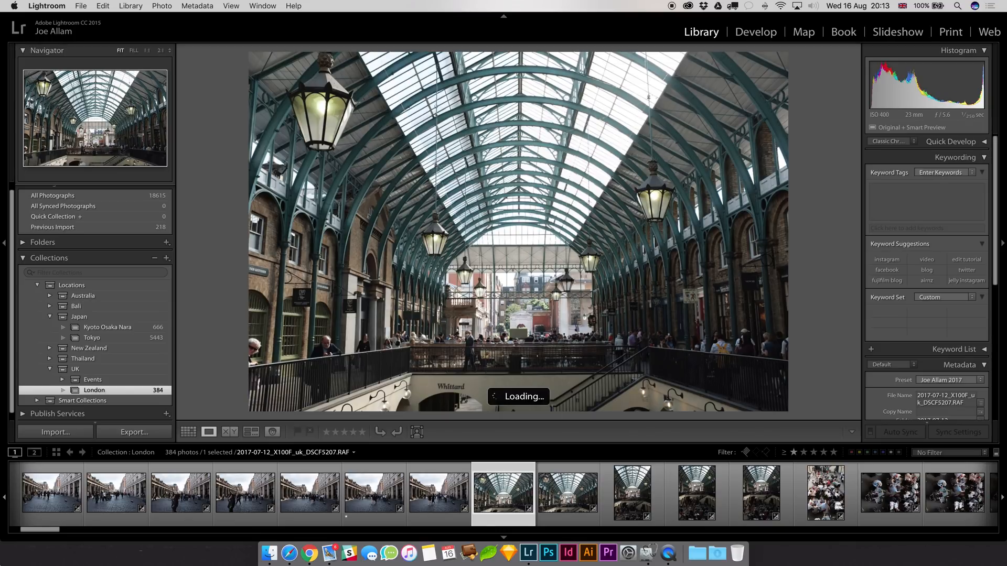
Rate the covered market photo DSCF5208 two stars, and the portrait shots DSCF5209 and DSCF5210 three stars.
{"action": "key", "text": "Right"}
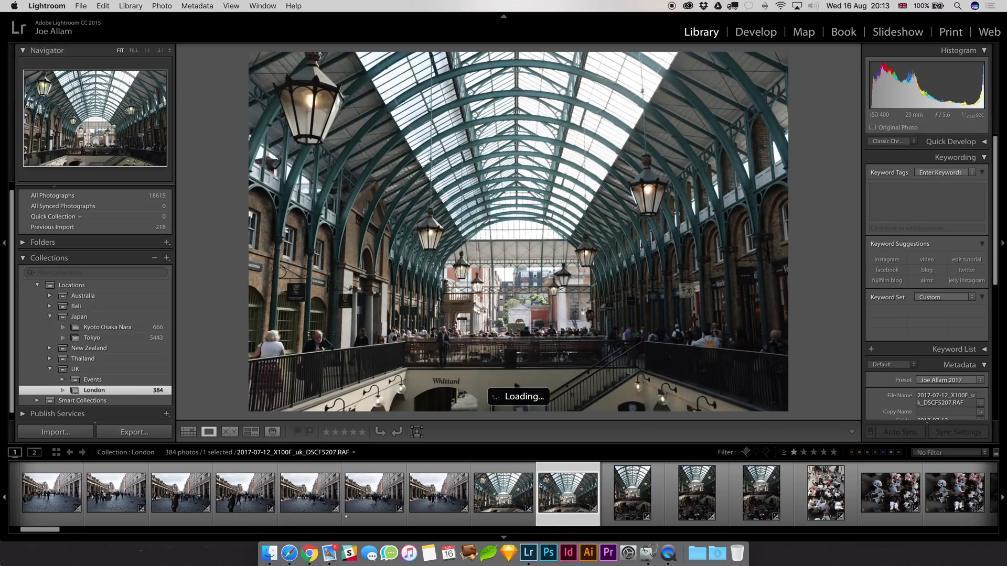
{"action": "key", "text": "2"}
{"action": "key", "text": "3"}
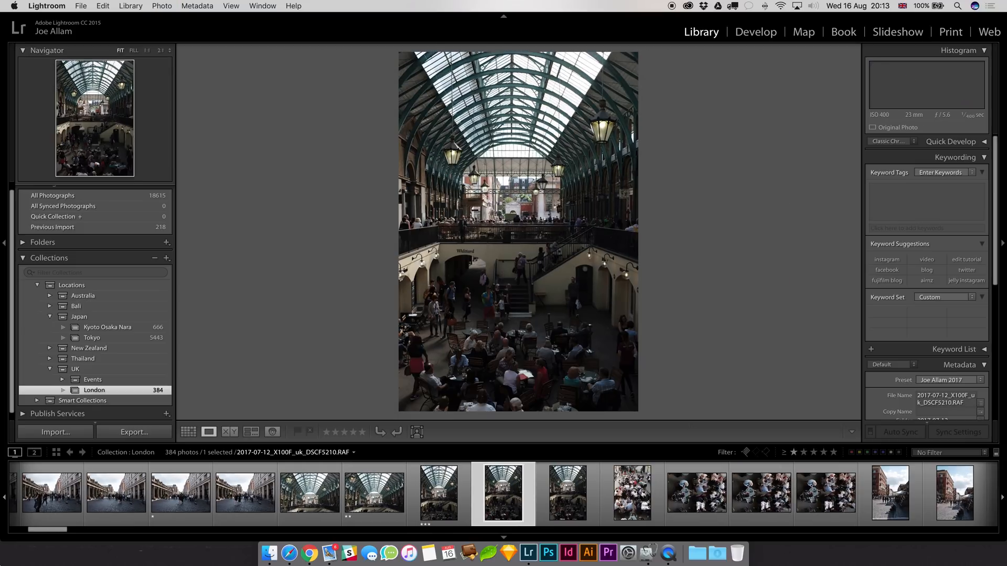
{"action": "key", "text": "3"}
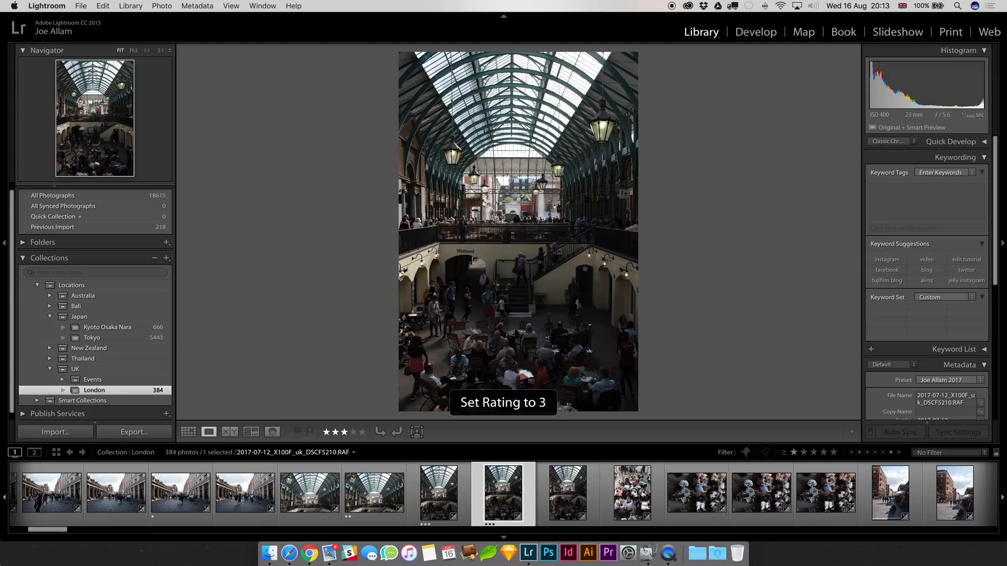
Rate the overhead café crowd photo DSCF5212 two stars, and move past the similar overhead shots to street photo DSCF5216.
{"action": "key", "text": "Right"}
{"action": "key", "text": "2"}
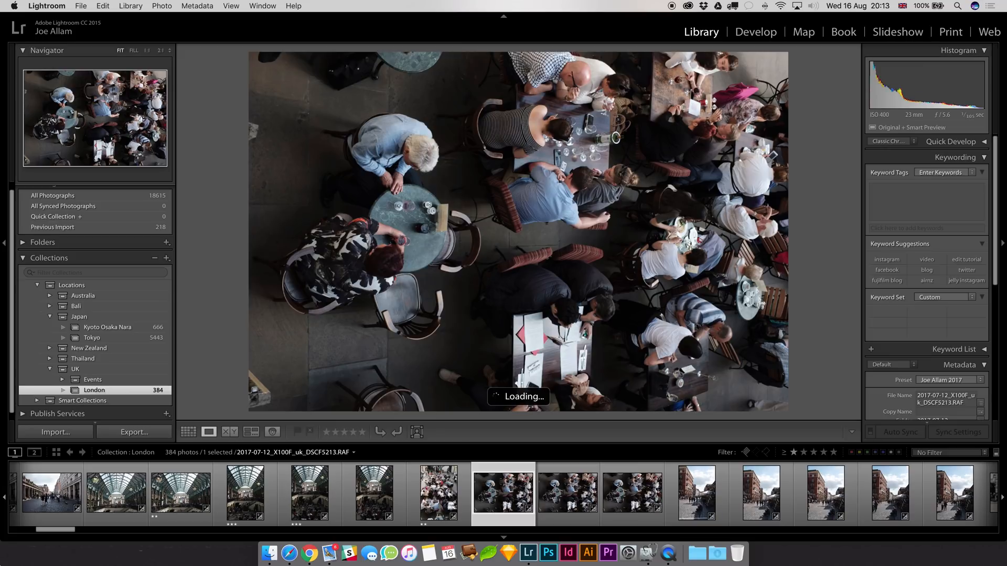
{"action": "key", "text": "Right"}
{"action": "key", "text": "Right"}
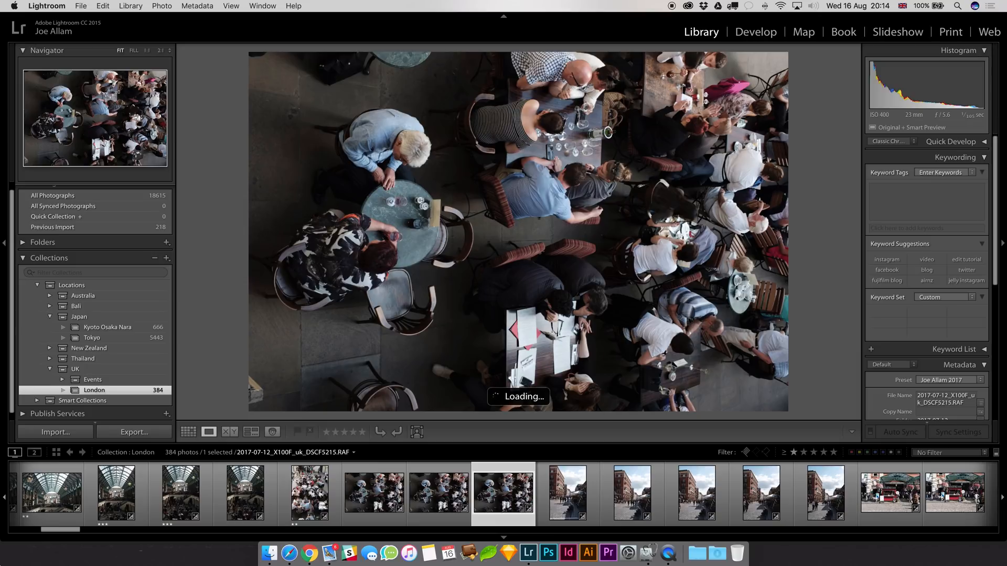
{"action": "key", "text": "Right"}
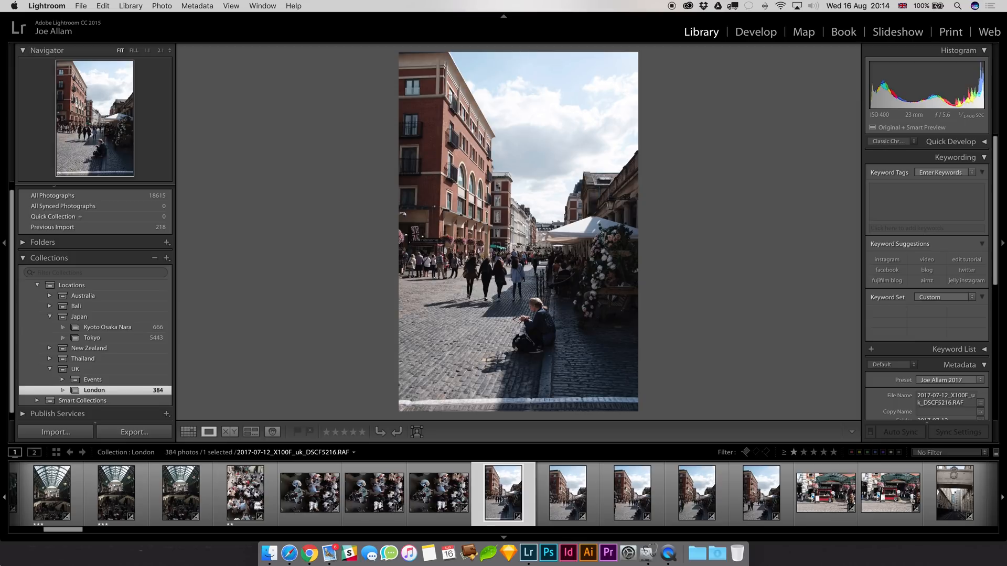
Rate the street photo DSCF5217 two stars, and continue through the similar shots to the hot dog stand photo.
{"action": "key", "text": "Right"}
{"action": "key", "text": "2"}
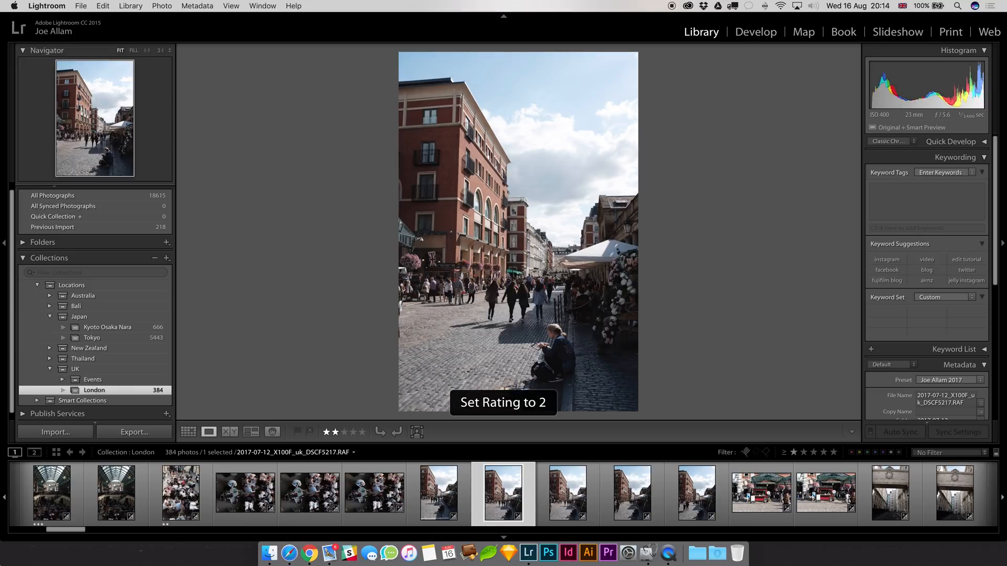
{"action": "key", "text": "Right"}
{"action": "key", "text": "Right"}
{"action": "key", "text": "Right"}
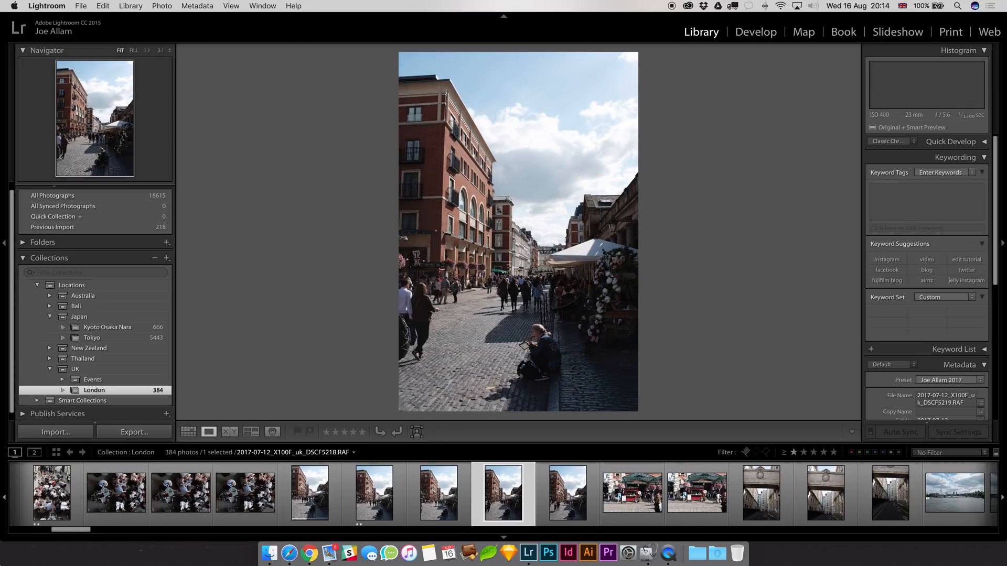
{"action": "key", "text": "Right"}
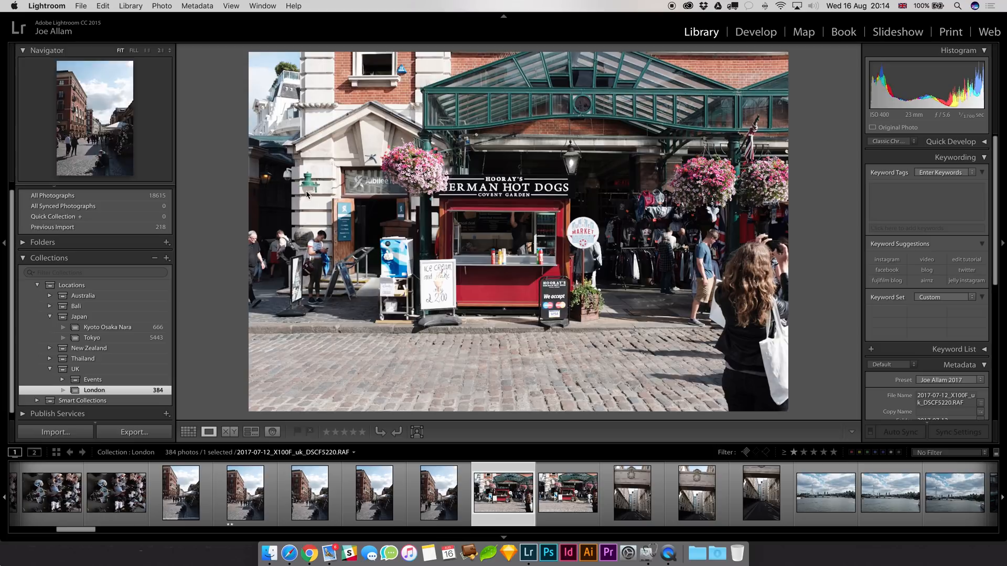
{"action": "left_click", "coordinate": [522, 263]}
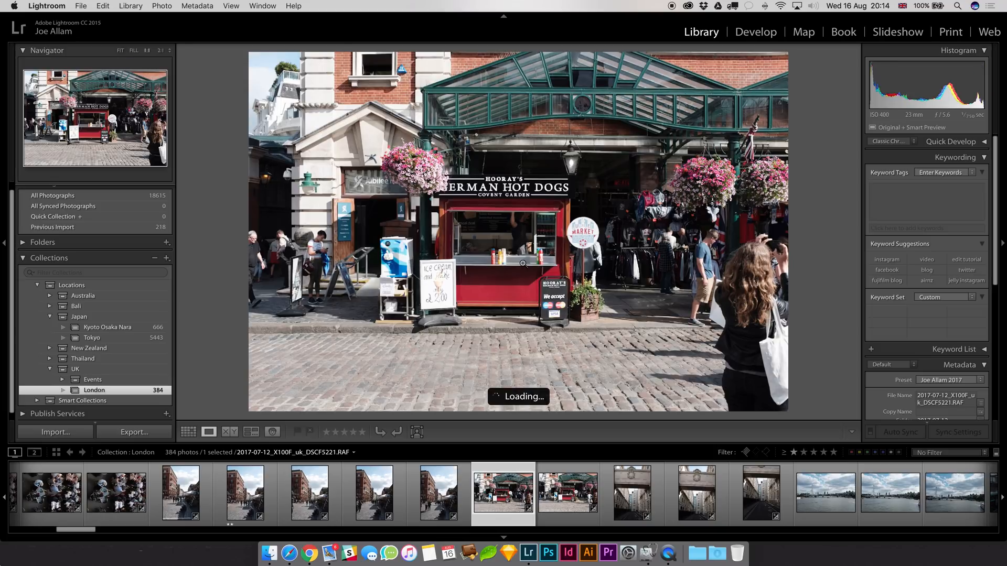
Show the London collection as a grid, filtered by rating to one star and higher without any flag filter.
{"action": "key", "text": "g"}
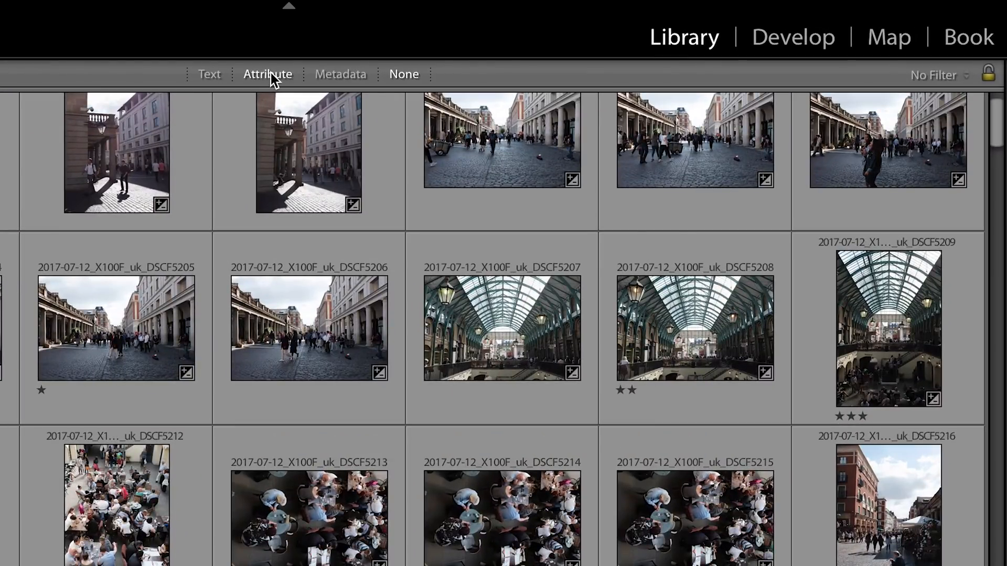
{"action": "left_click", "coordinate": [258, 77]}
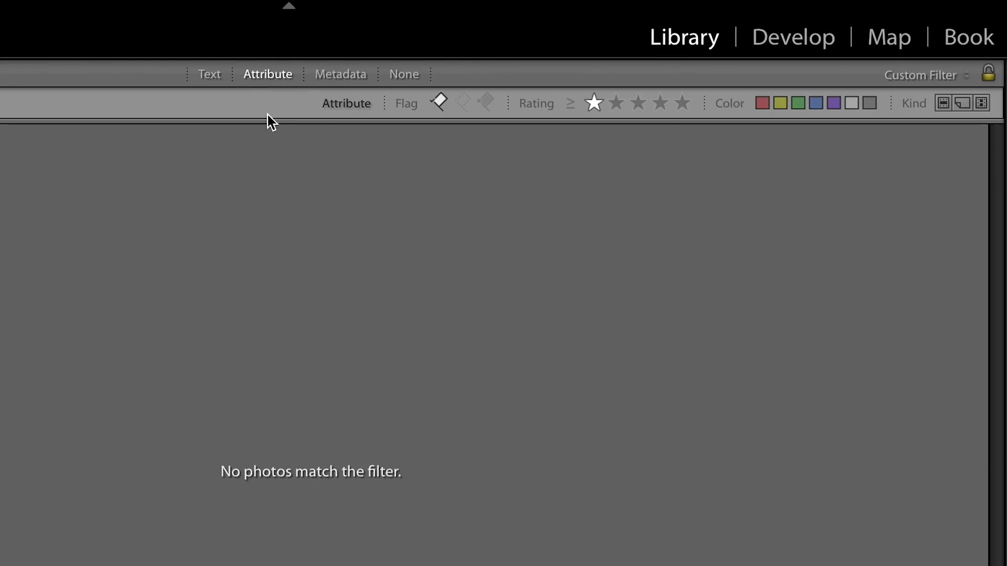
{"action": "left_click", "coordinate": [440, 99]}
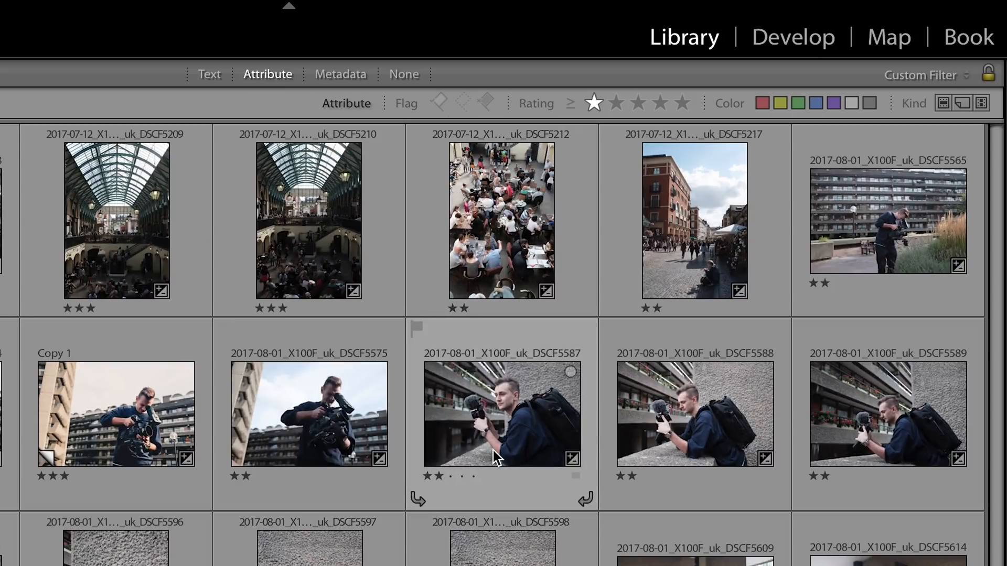
{"action": "left_click", "coordinate": [593, 103]}
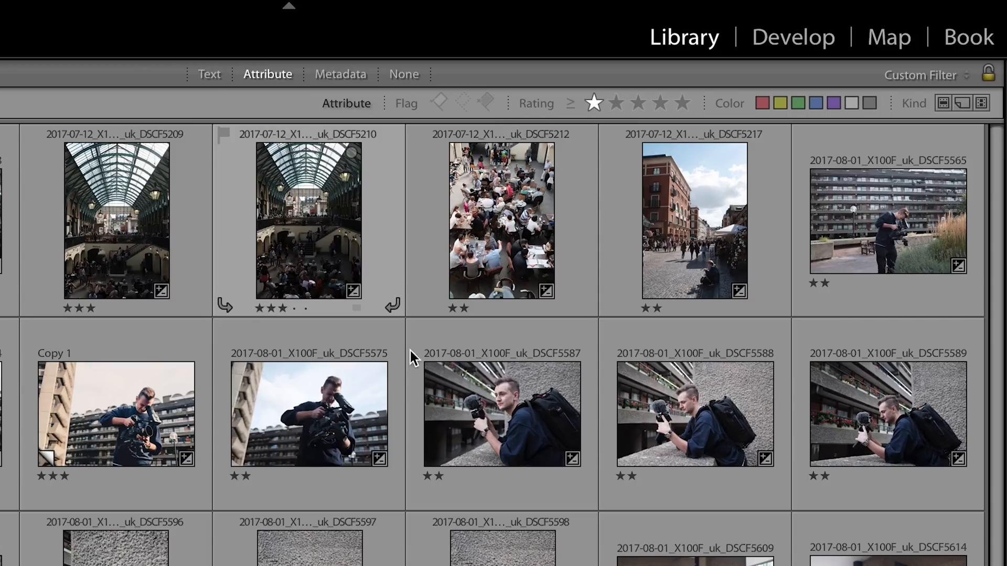
{"action": "scroll", "coordinate": [506, 545], "scroll_direction": "down", "scroll_amount": 2}
{"action": "scroll", "coordinate": [509, 550], "scroll_direction": "up", "scroll_amount": 2}
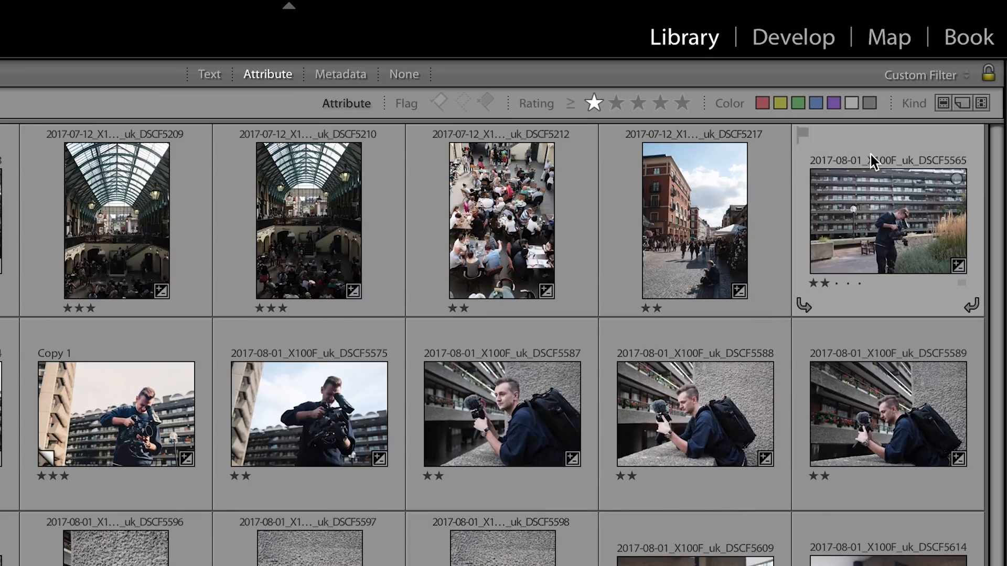
Limit the filter to virtual copies, view both copies in Loupe view, and remove the virtual copies filter in the grid.
{"action": "left_click", "coordinate": [962, 103]}
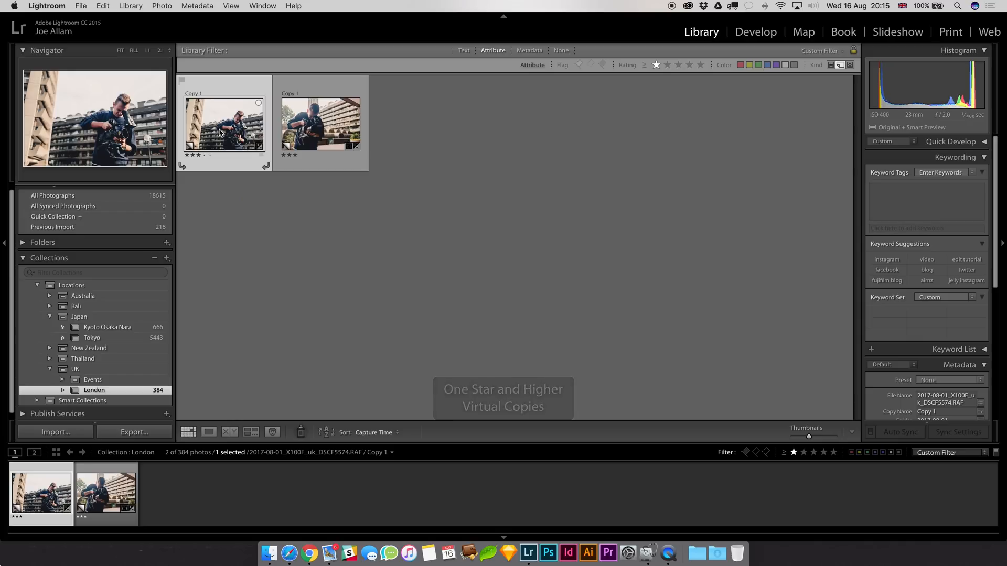
{"action": "double_click", "coordinate": [67, 180]}
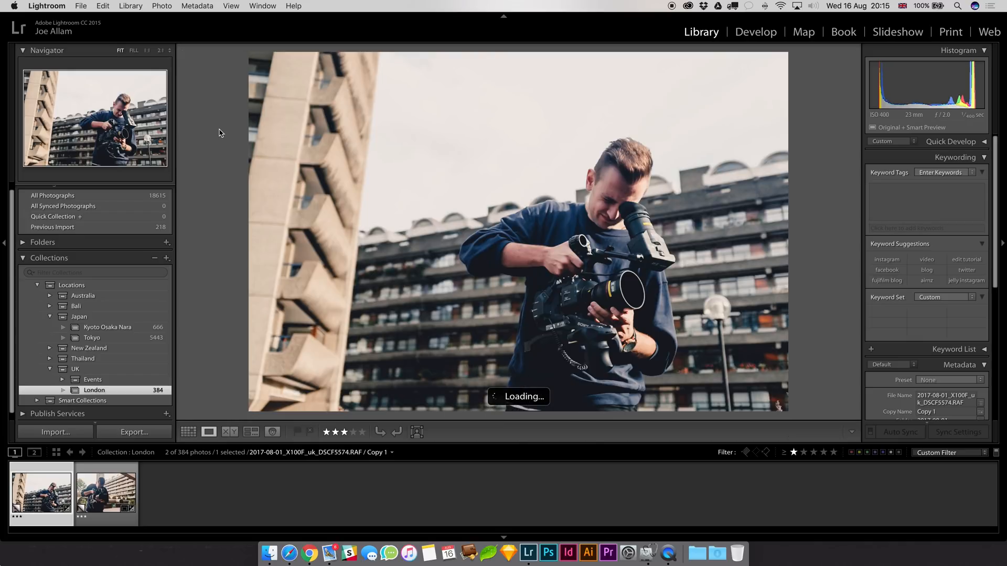
{"action": "key", "text": "Right"}
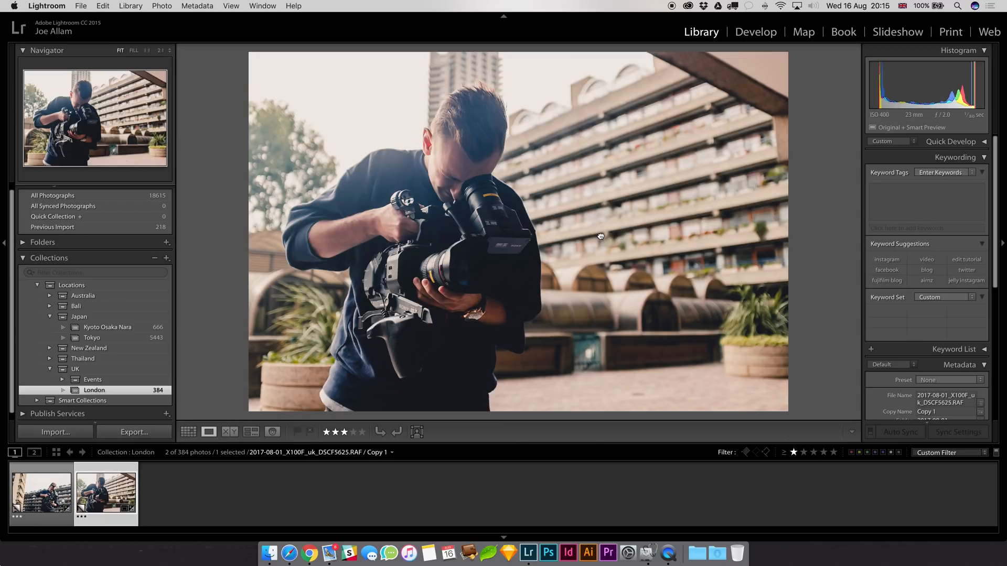
{"action": "key", "text": "g"}
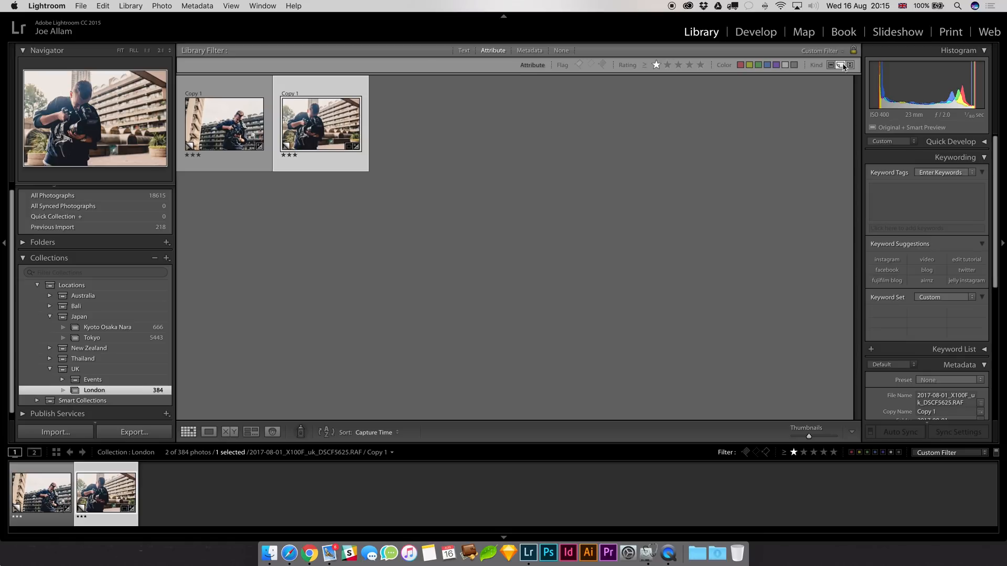
{"action": "left_click", "coordinate": [843, 65]}
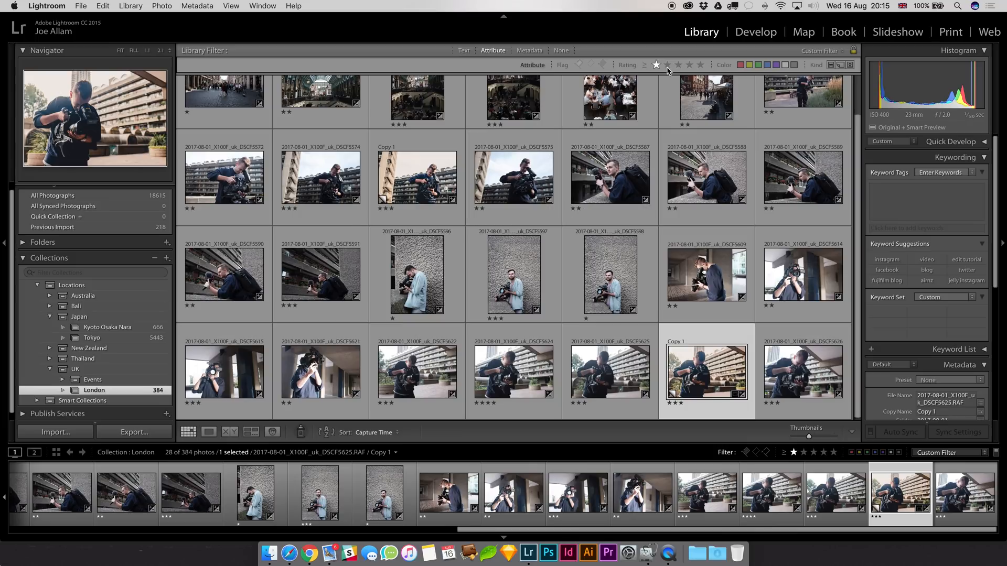
Filter the grid to three stars and higher, view DSCF5591 enlarged, and set the filter back to one star and higher.
{"action": "left_click", "coordinate": [678, 65]}
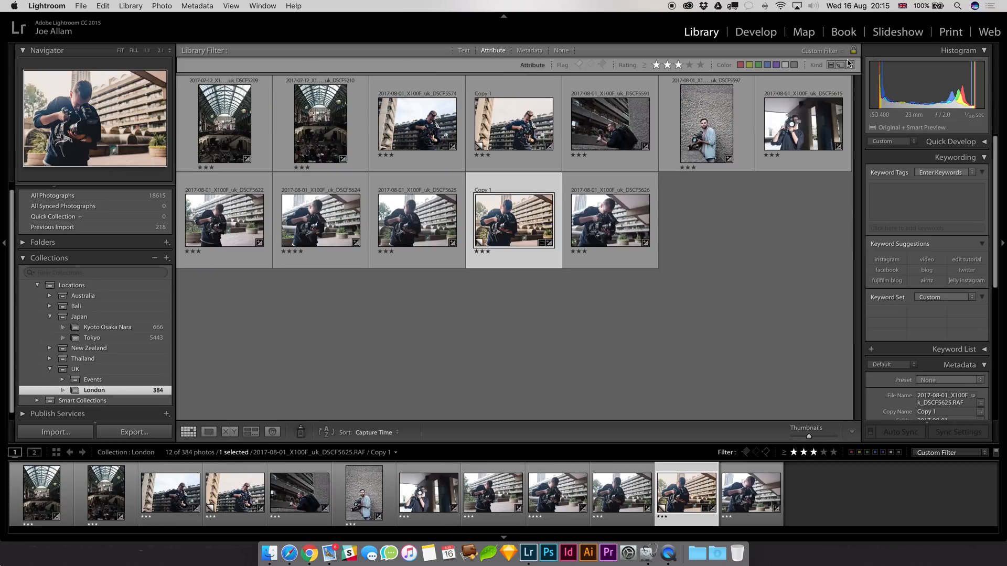
{"action": "double_click", "coordinate": [611, 125]}
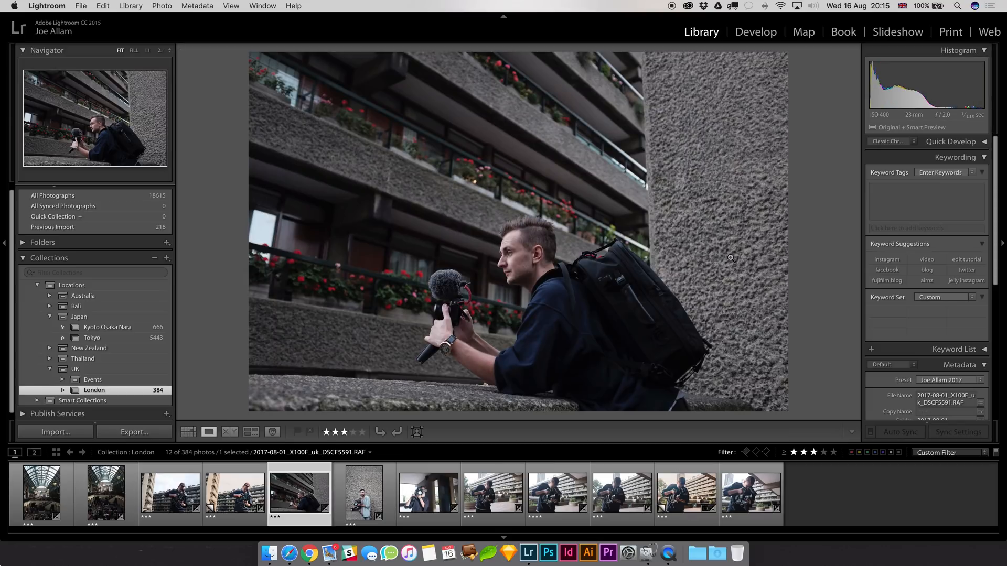
{"action": "key", "text": "g"}
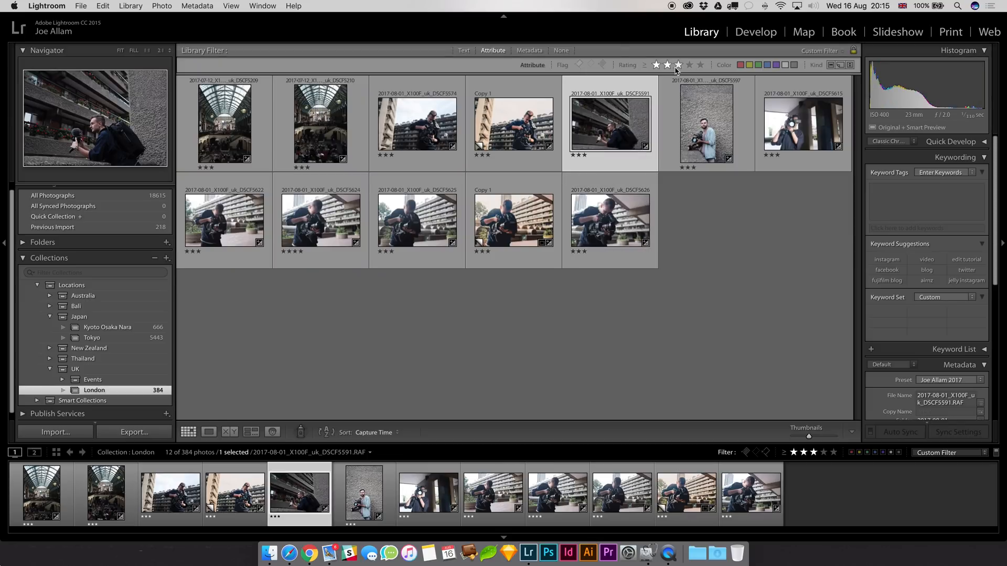
{"action": "left_click", "coordinate": [656, 65]}
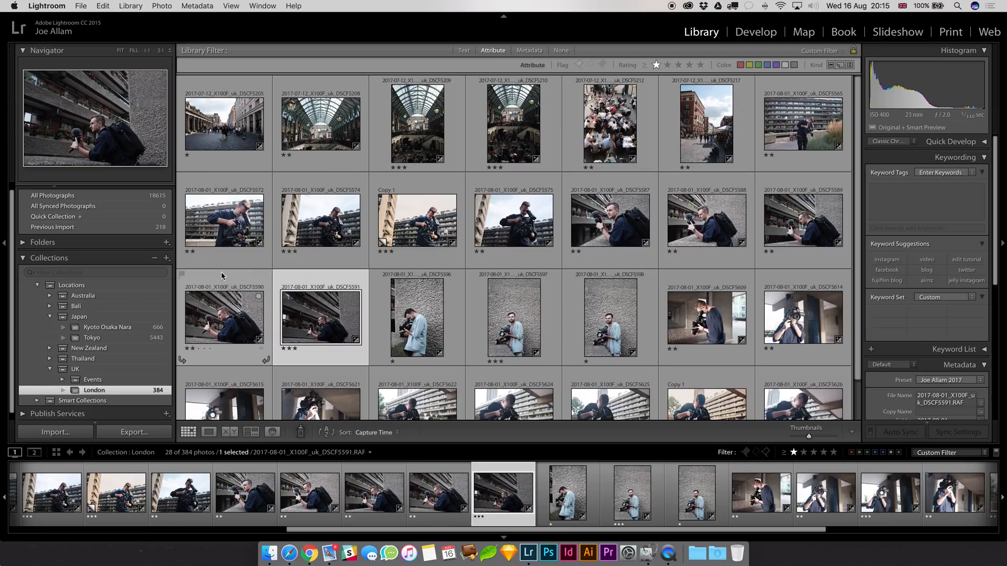
Open the Tokyo collection and filter it to virtual copies rated one star and higher.
{"action": "left_click", "coordinate": [92, 338]}
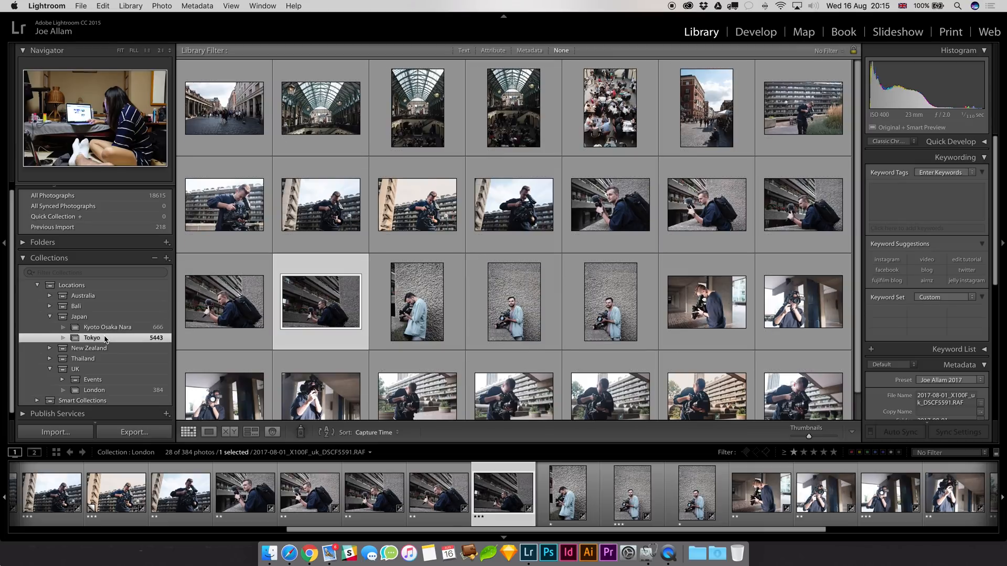
{"action": "key", "text": "super+l"}
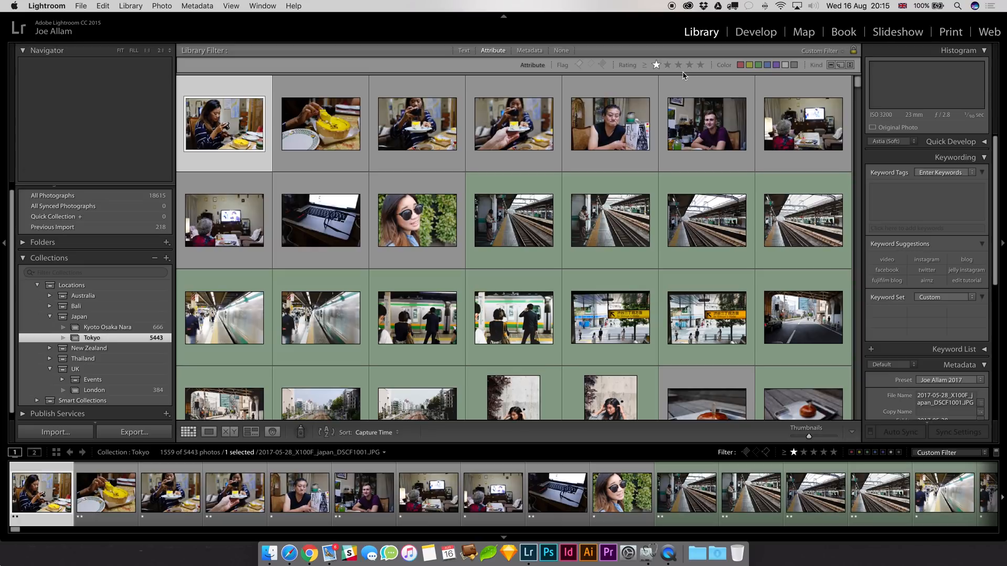
{"action": "left_click", "coordinate": [841, 65]}
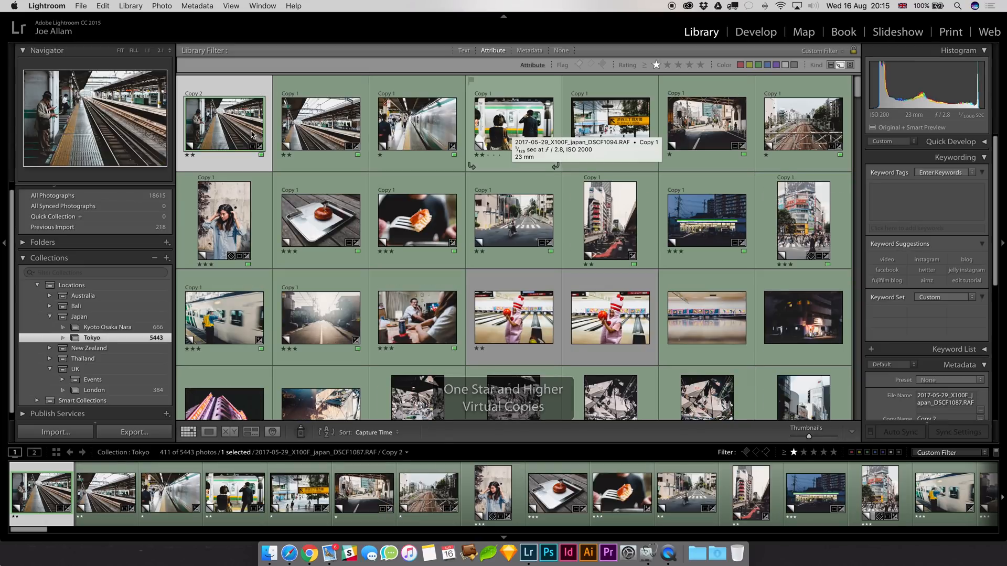
Open the station track photo DSCF1087 Copy 2 in Loupe view and add the suggested keywords facebook, twitter and blog.
{"action": "double_click", "coordinate": [237, 138]}
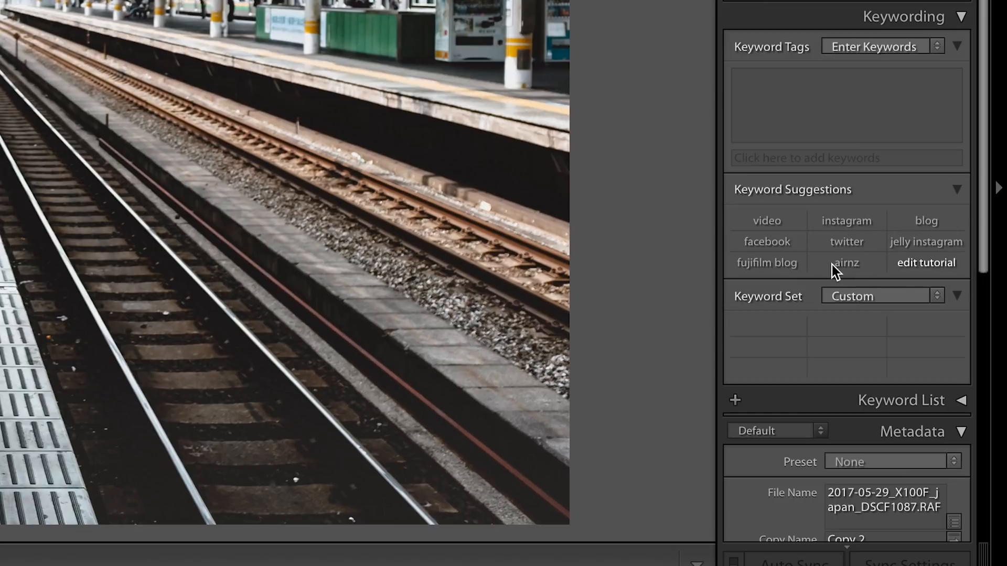
{"action": "left_click", "coordinate": [774, 243]}
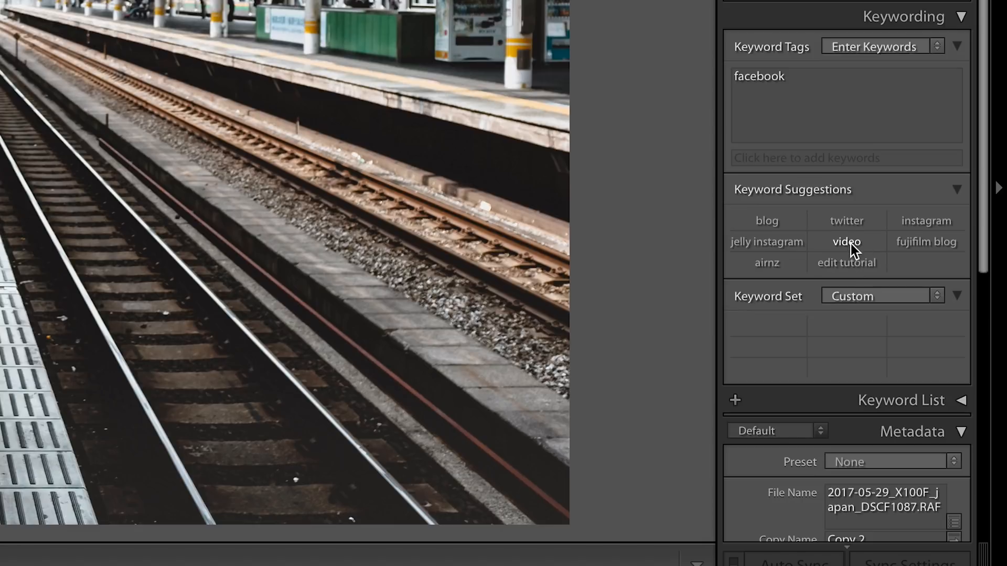
{"action": "left_click", "coordinate": [844, 222]}
{"action": "left_click", "coordinate": [765, 219]}
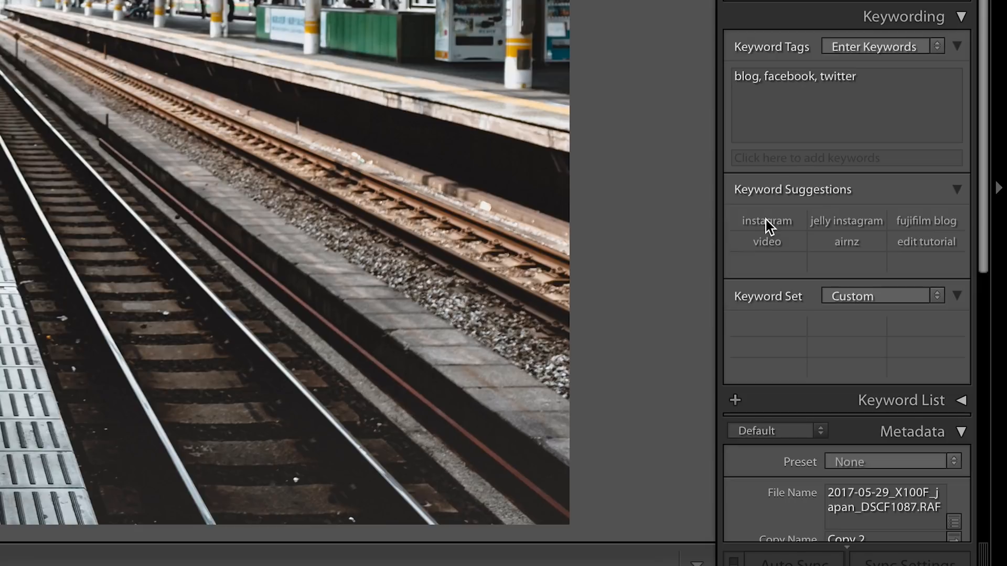
Advance through the Tokyo train photos to DSCF1094, add the suggested keyword facebook, and bring its metadata into view.
{"action": "key", "text": "Right"}
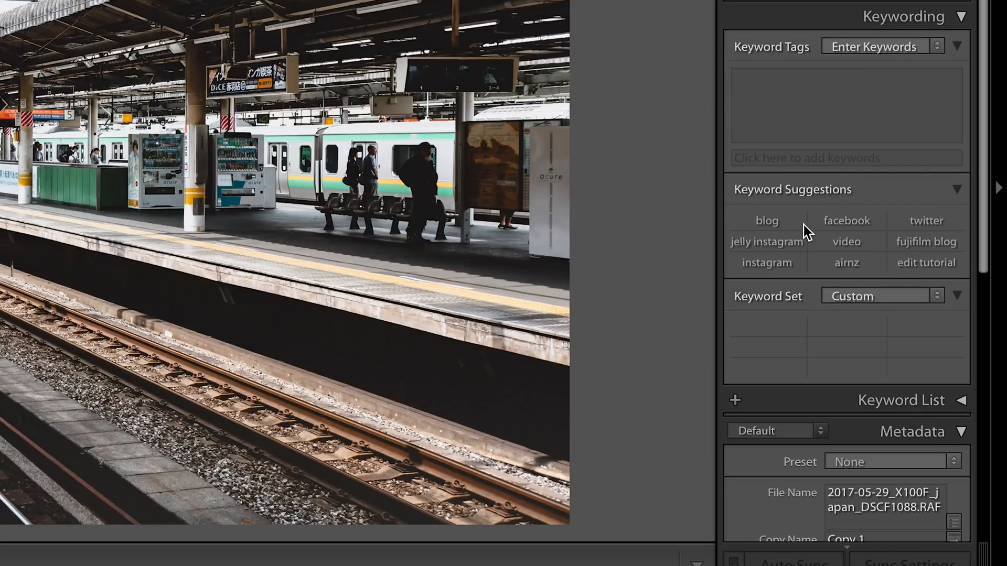
{"action": "key", "text": "Right"}
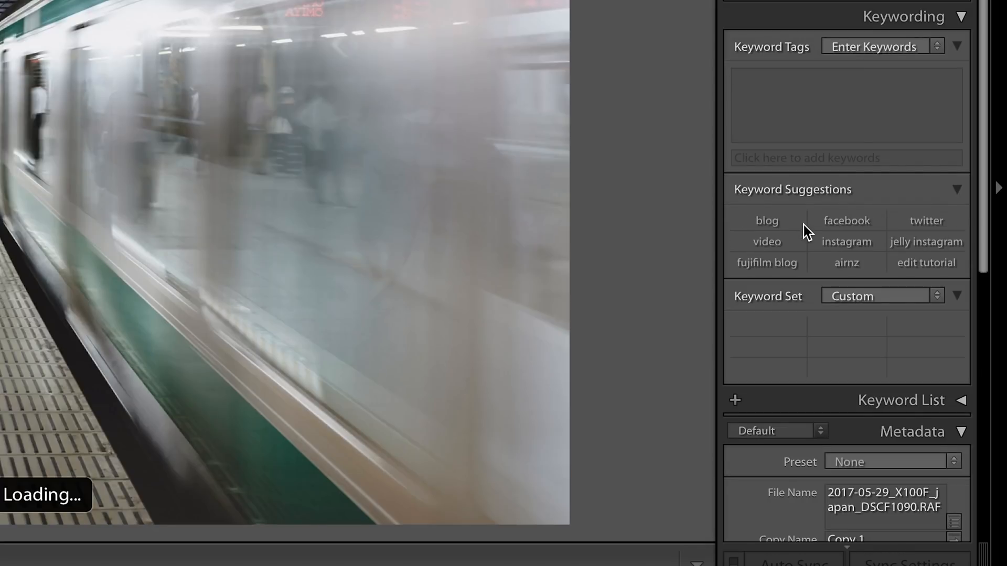
{"action": "left_click", "coordinate": [849, 221]}
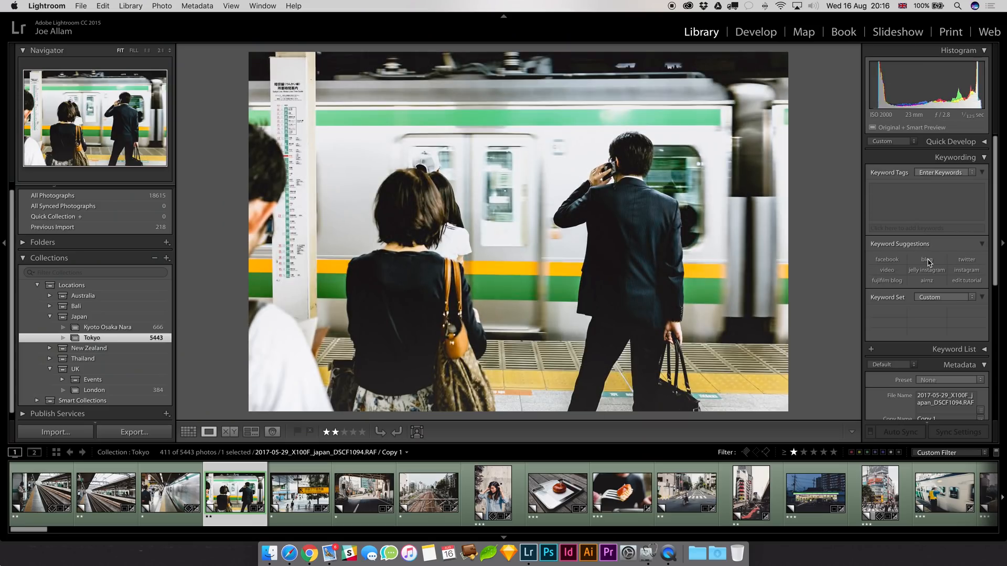
{"action": "left_click", "coordinate": [887, 260]}
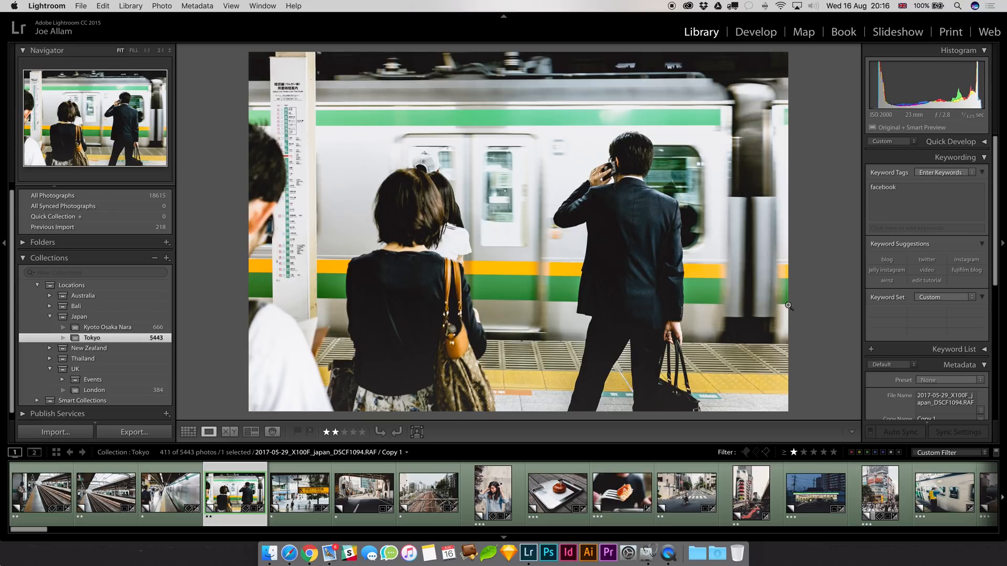
{"action": "scroll", "coordinate": [944, 293], "scroll_direction": "down", "scroll_amount": 5}
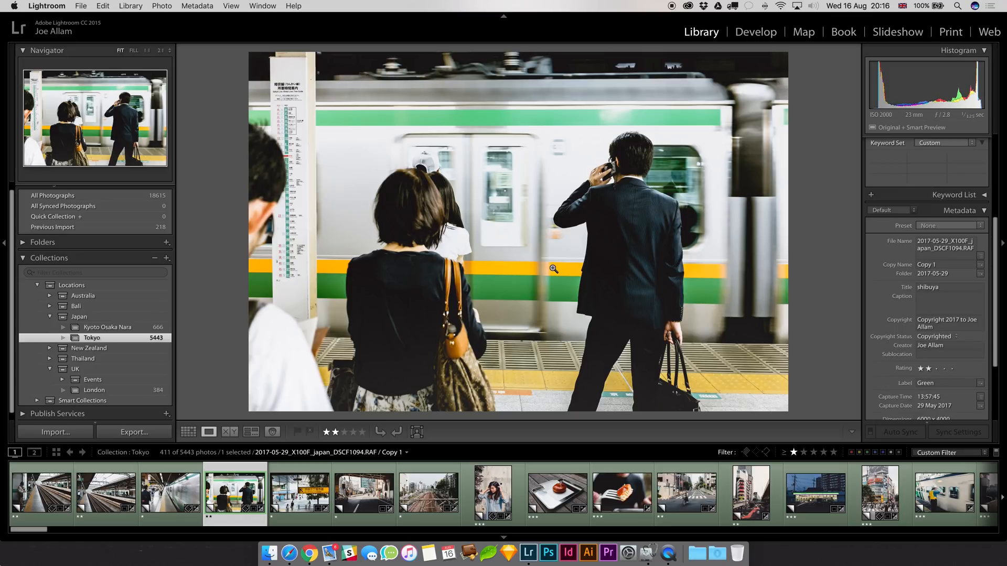
Show the Tokyo collection as a grid with the metadata filter, change the Label column to Keyword, and filter to facebook.
{"action": "key", "text": "g"}
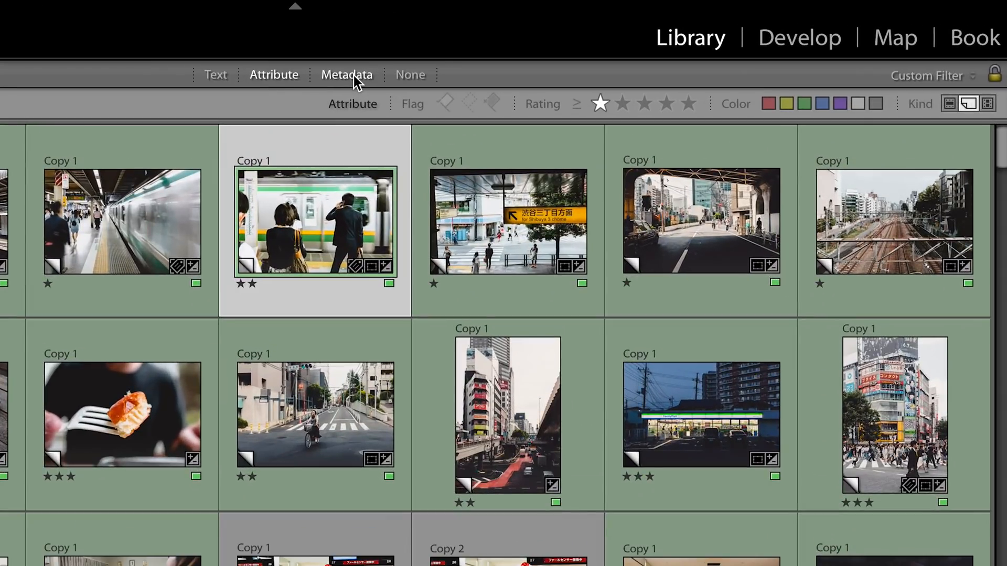
{"action": "left_click", "coordinate": [533, 51]}
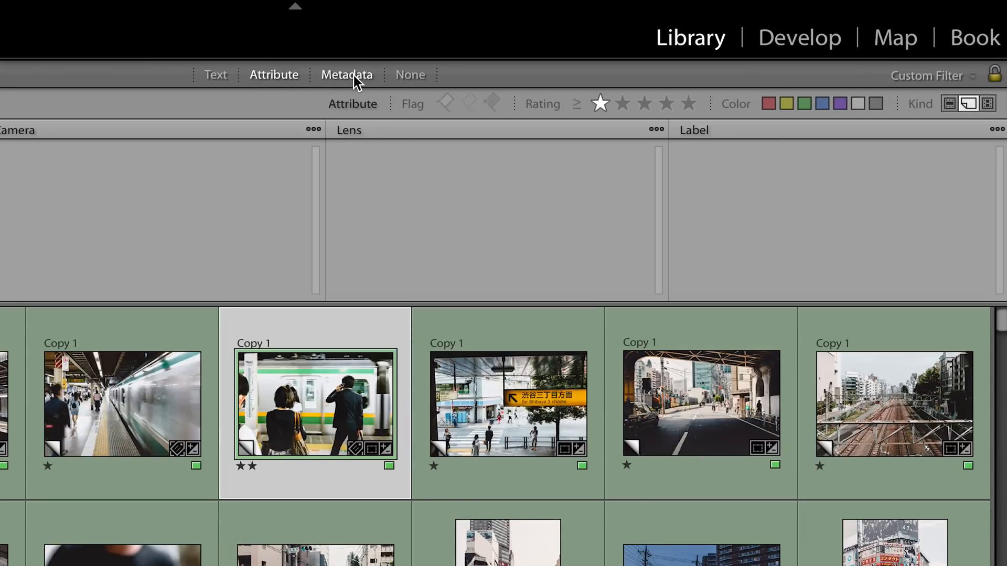
{"action": "left_click", "coordinate": [717, 129]}
{"action": "left_click", "coordinate": [718, 141]}
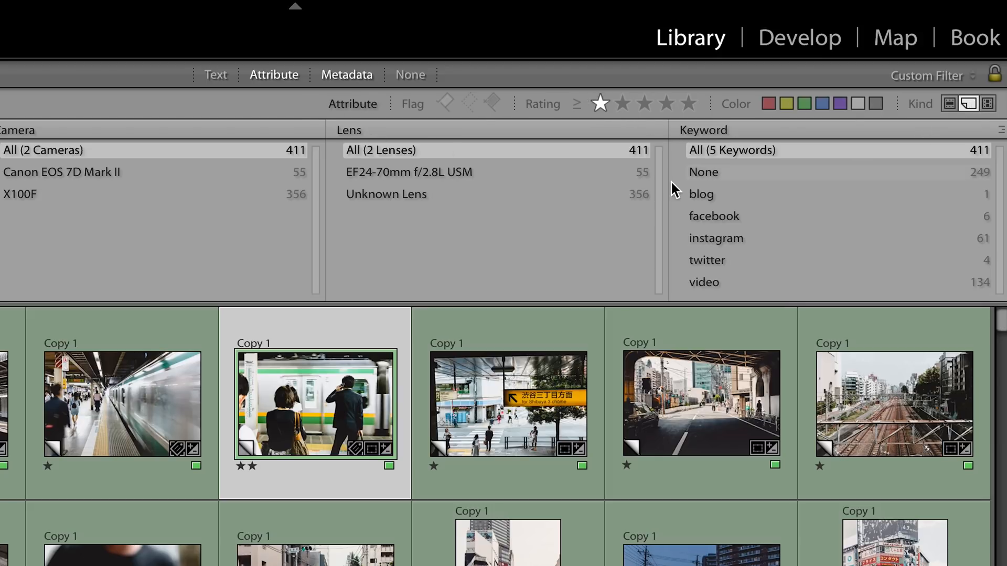
{"action": "left_click", "coordinate": [748, 216]}
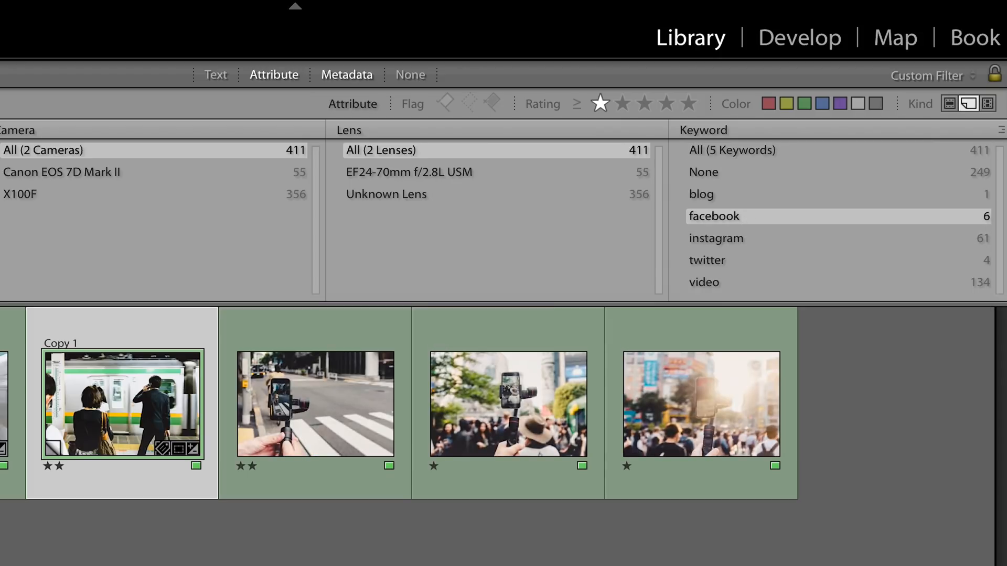
Select all the filtered photos, open their export settings, collapse the Lightroom Presets group, and apply the Facebook user preset.
{"action": "key", "text": "ctrl+a"}
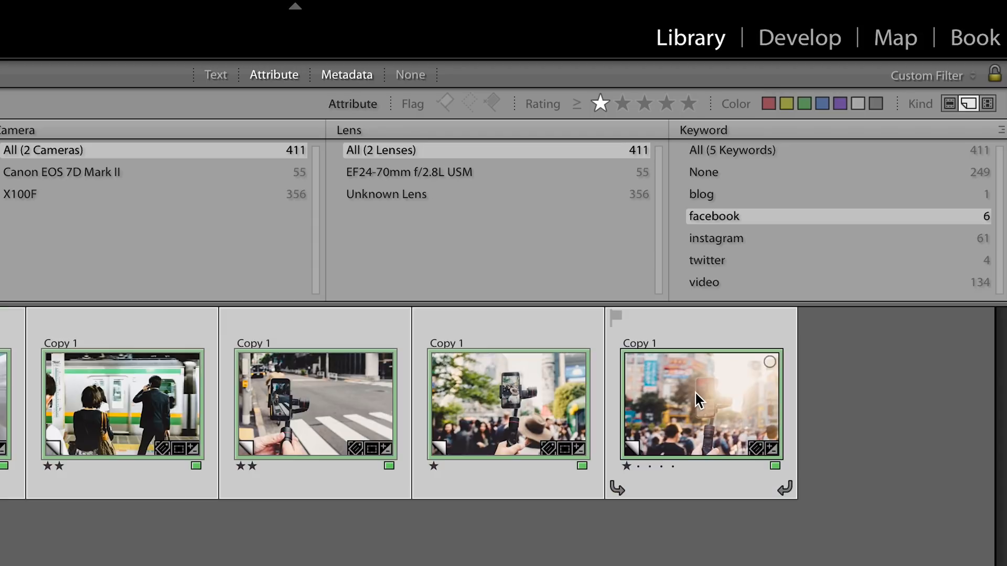
{"action": "right_click", "coordinate": [696, 393]}
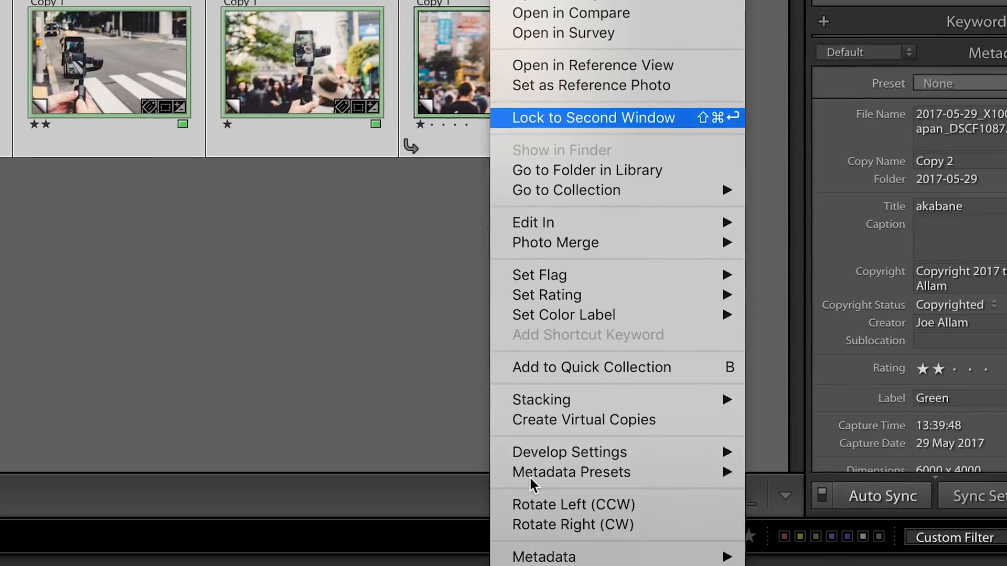
{"action": "mouse_move", "coordinate": [455, 431]}
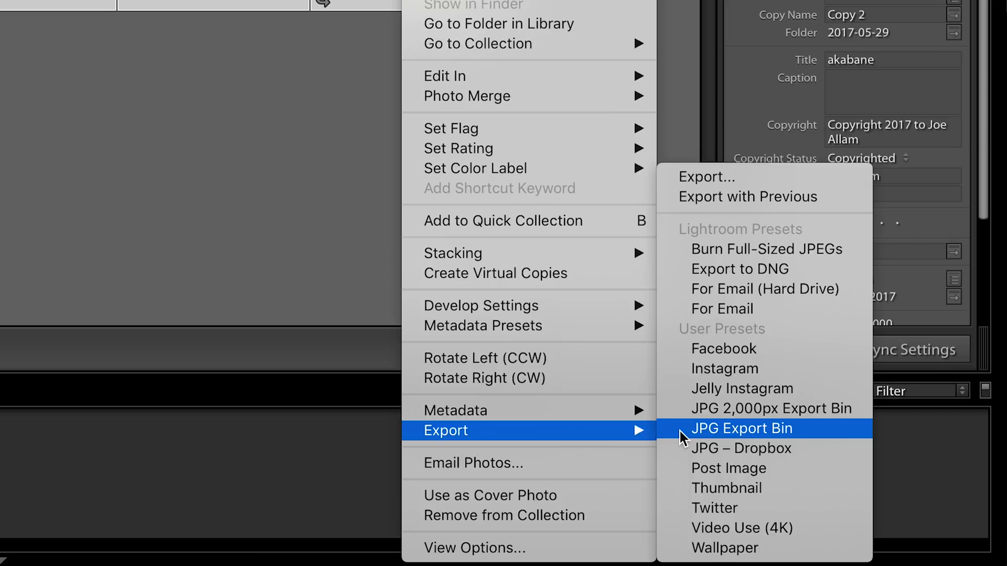
{"action": "left_click", "coordinate": [765, 176]}
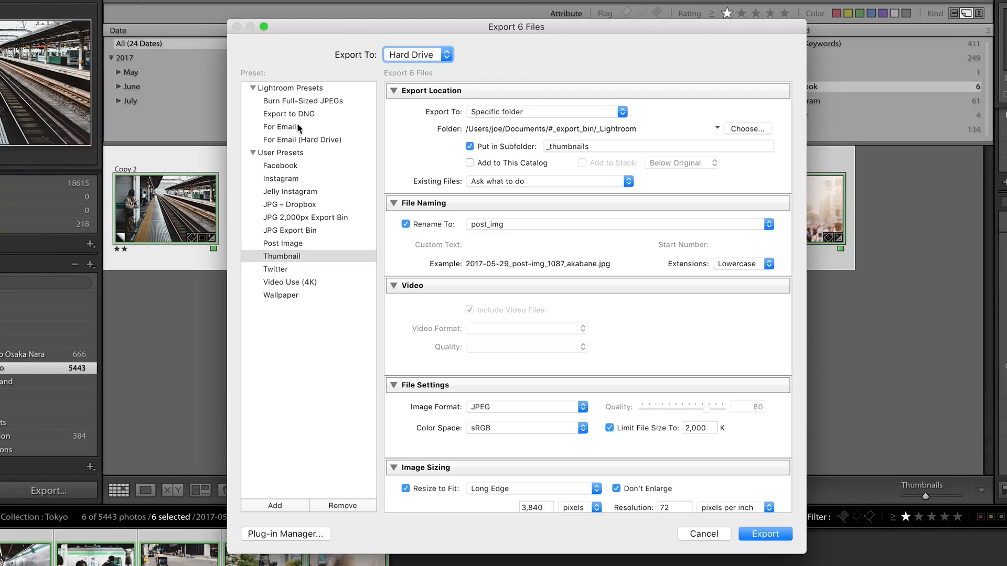
{"action": "left_click", "coordinate": [253, 88]}
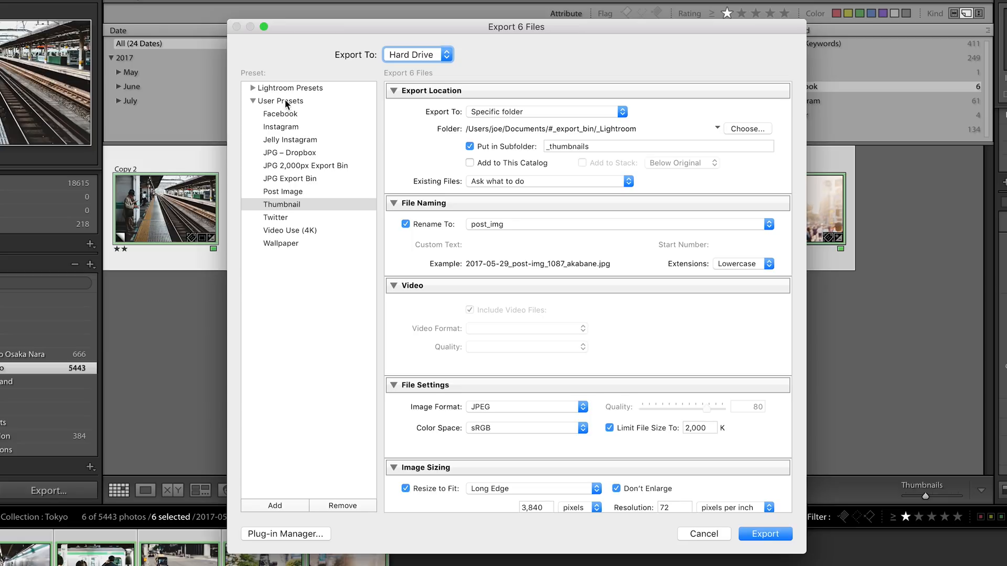
{"action": "left_click", "coordinate": [281, 114]}
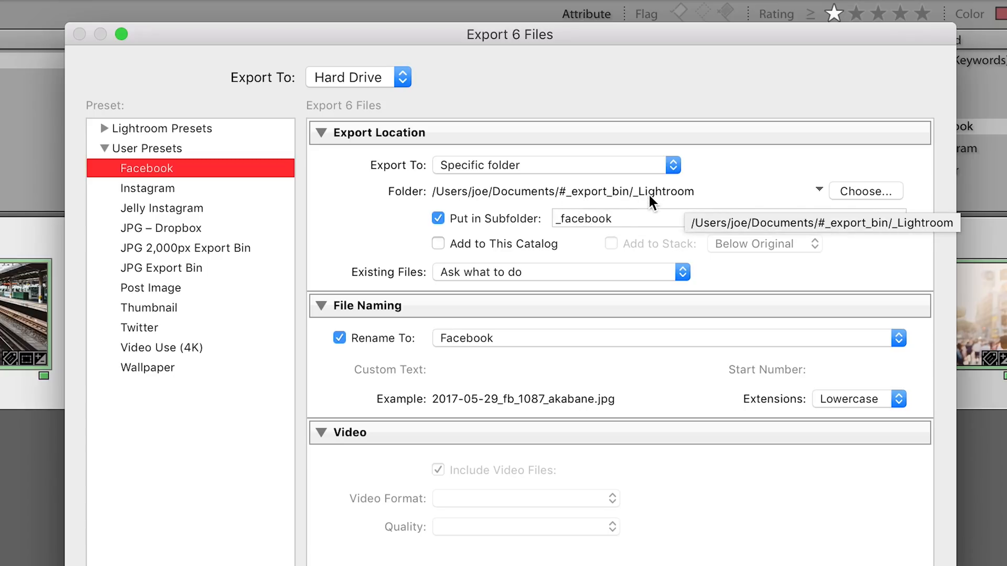
Inspect the Facebook preset's export folder and its filename template, leaving both as they are.
{"action": "left_click", "coordinate": [878, 191]}
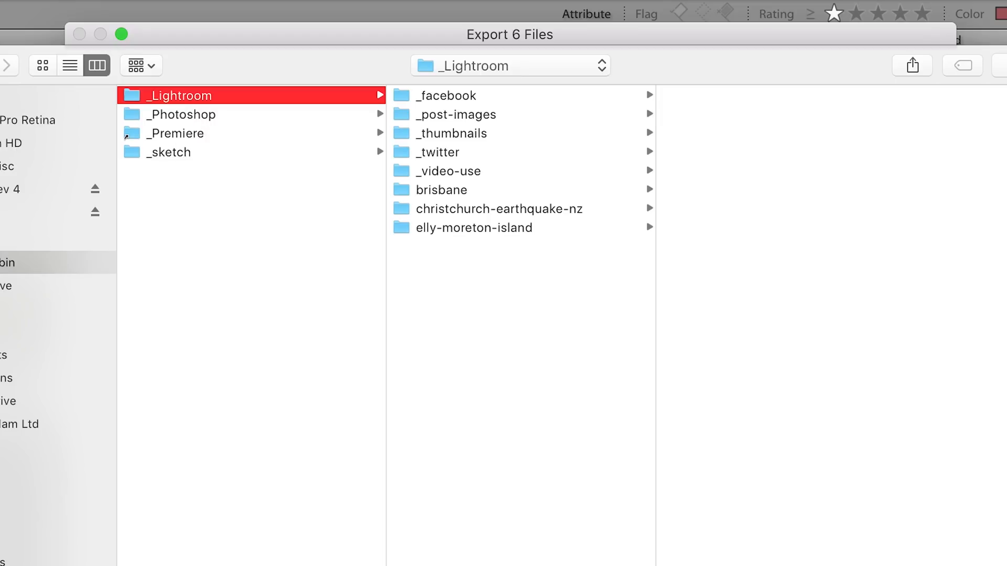
{"action": "key", "text": "Return"}
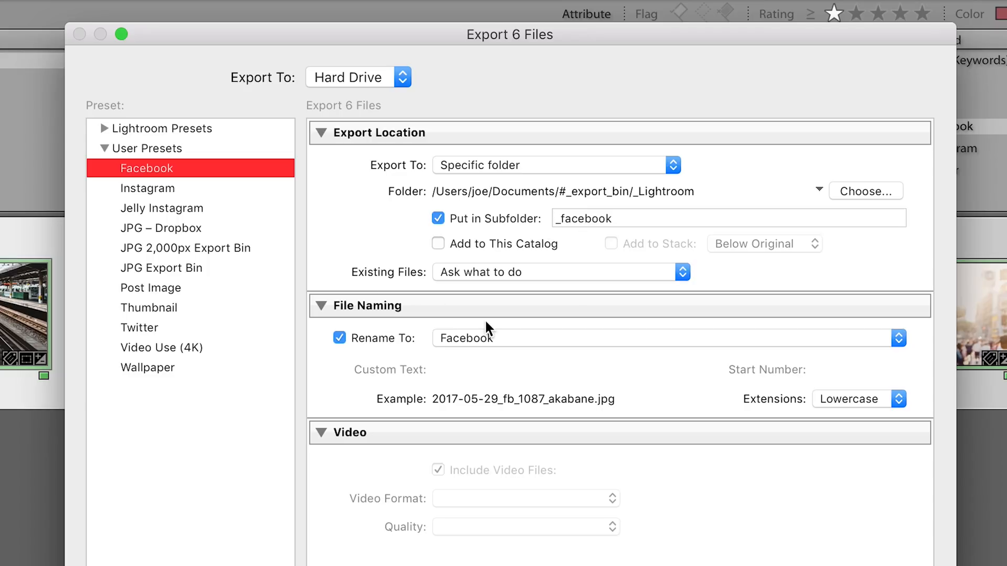
{"action": "left_click", "coordinate": [518, 344]}
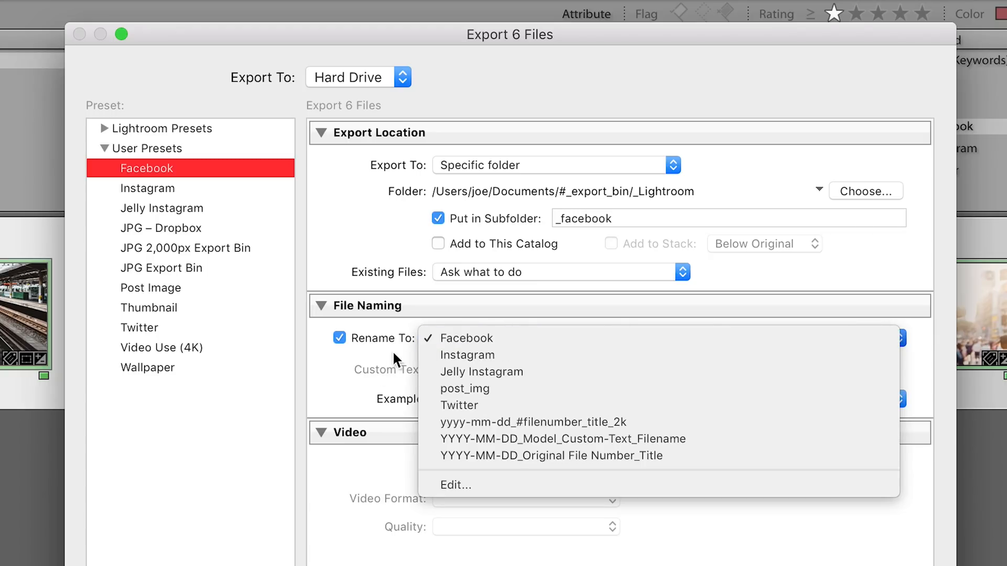
{"action": "left_click", "coordinate": [500, 484]}
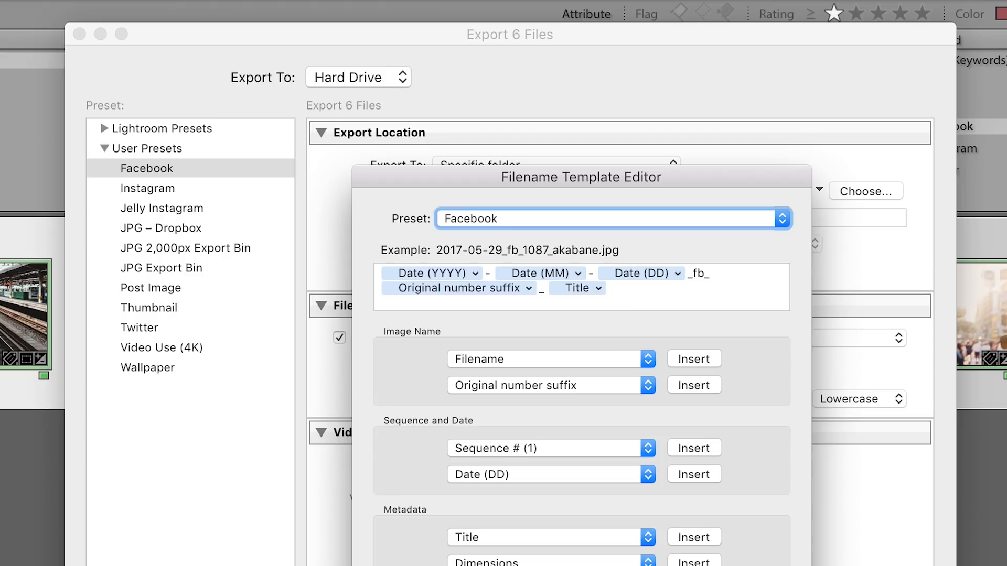
{"action": "key", "text": "Return"}
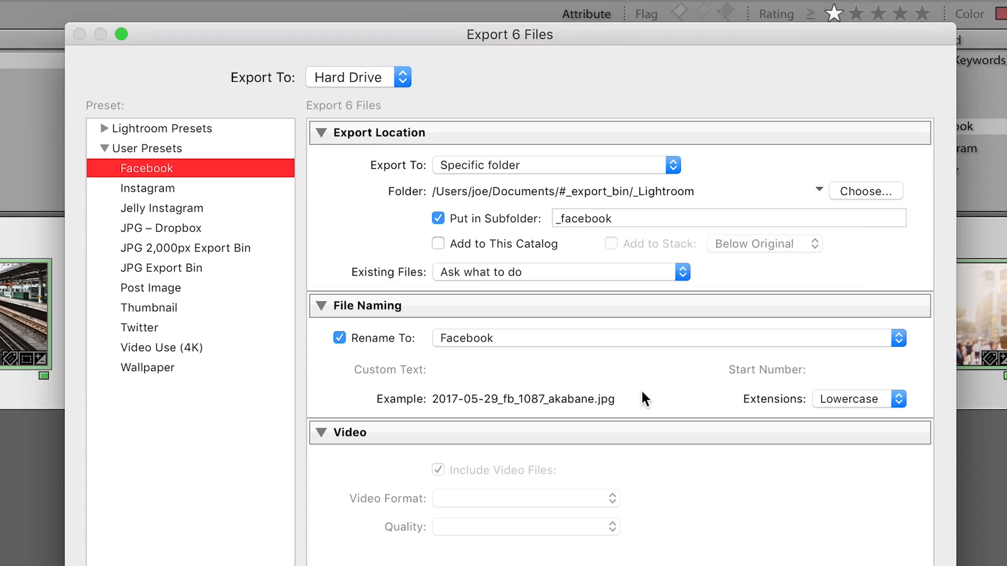
Review the Facebook preset's file settings, image sizing, output sharpening choices, metadata, watermarking and post-processing options.
{"action": "scroll", "coordinate": [641, 389], "scroll_direction": "down", "scroll_amount": 10}
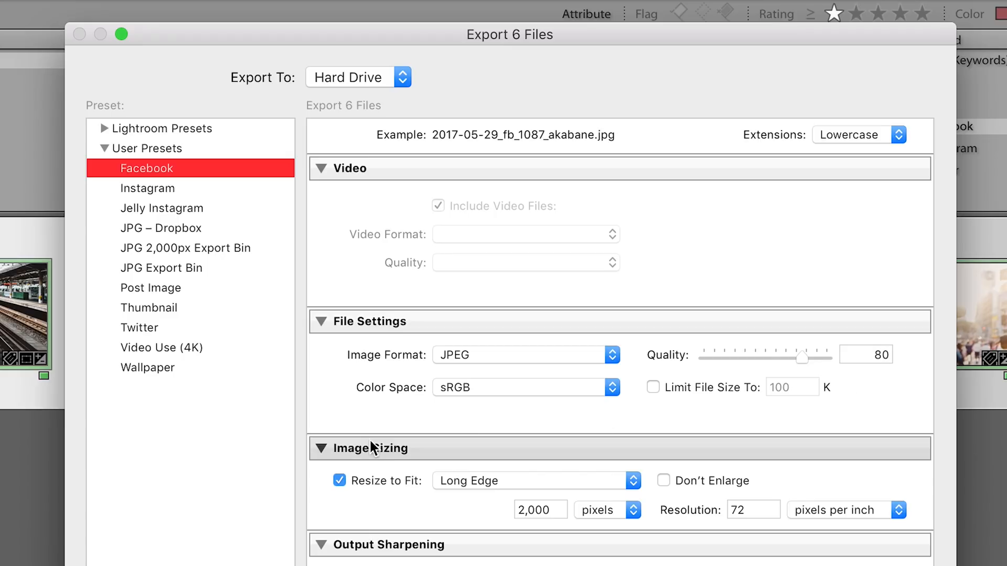
{"action": "scroll", "coordinate": [368, 376], "scroll_direction": "down", "scroll_amount": 3}
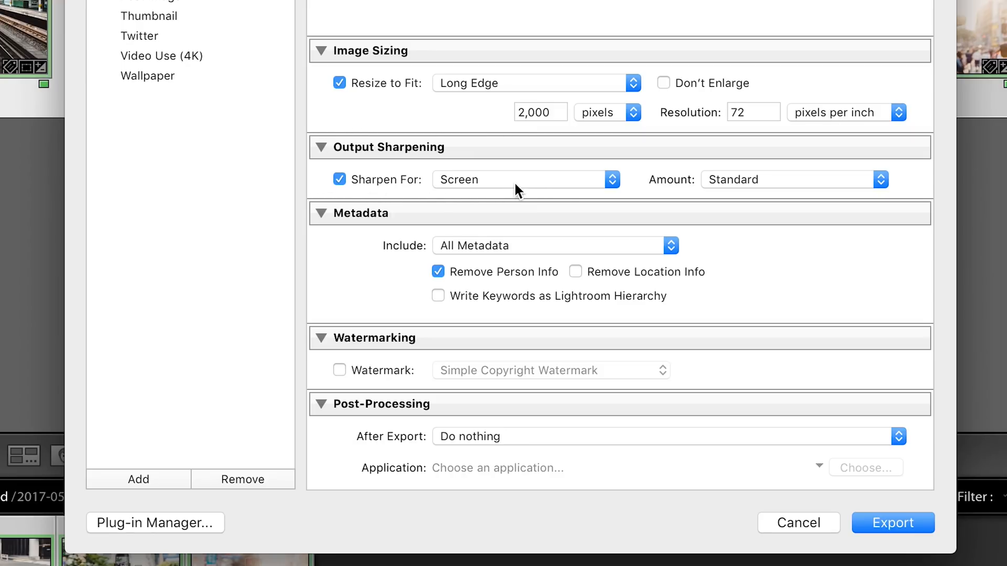
{"action": "left_click", "coordinate": [585, 177]}
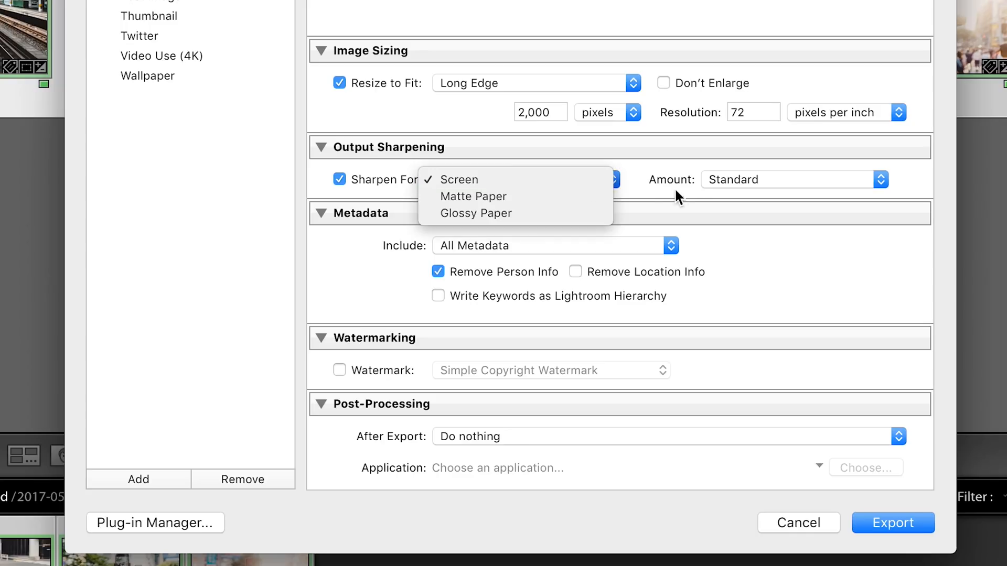
{"action": "left_click", "coordinate": [402, 193]}
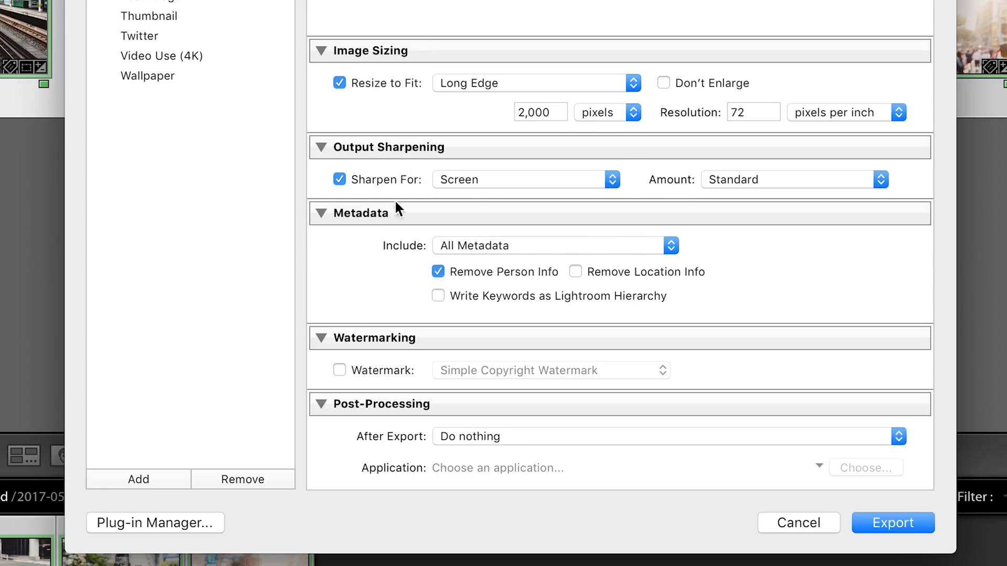
{"action": "scroll", "coordinate": [340, 262], "scroll_direction": "down", "scroll_amount": 2}
{"action": "scroll", "coordinate": [787, 71], "scroll_direction": "up", "scroll_amount": 10}
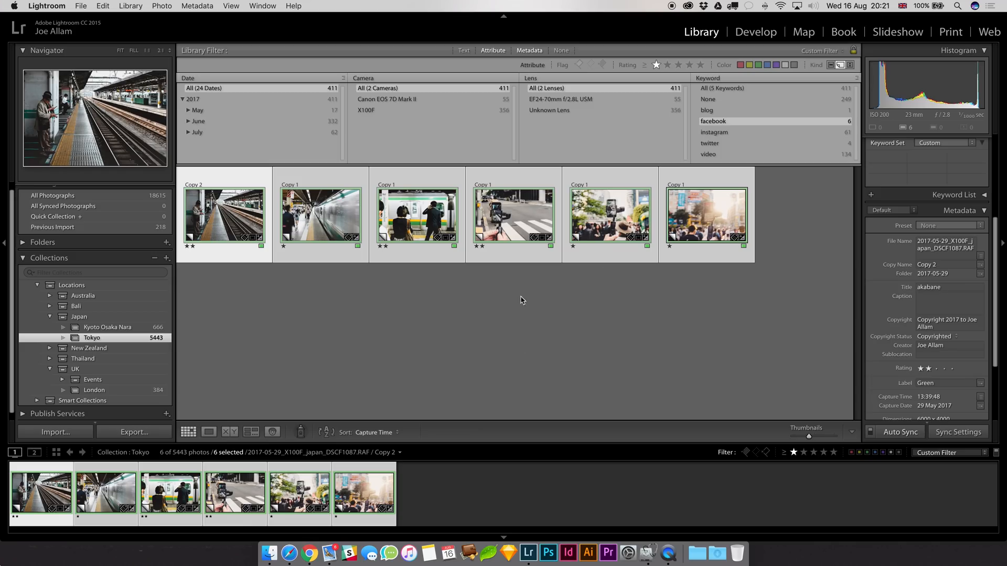
Clear the multi-photo selection, select the first station track photo, and switch the keyword filter to instagram.
{"action": "left_click", "coordinate": [508, 336]}
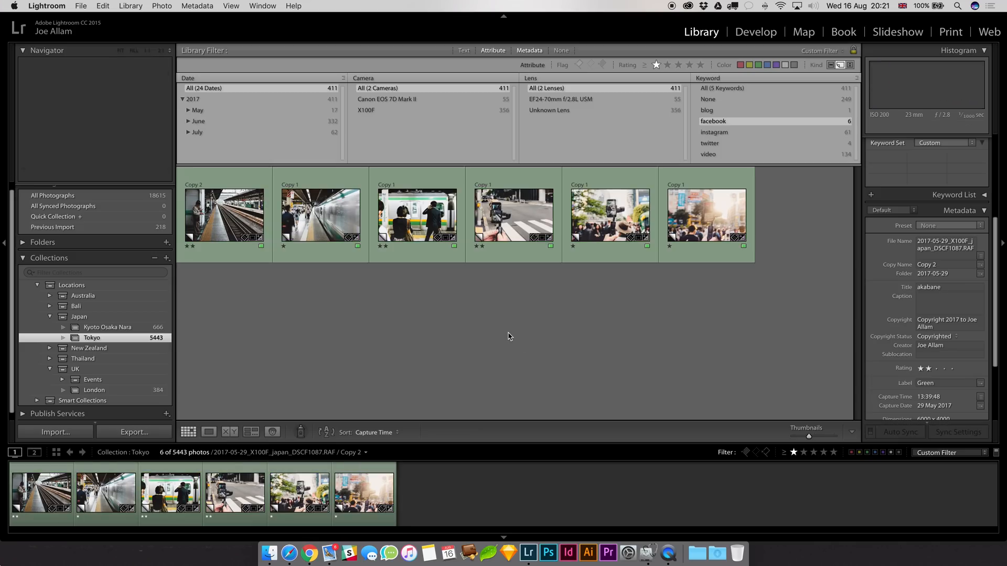
{"action": "left_click", "coordinate": [238, 227]}
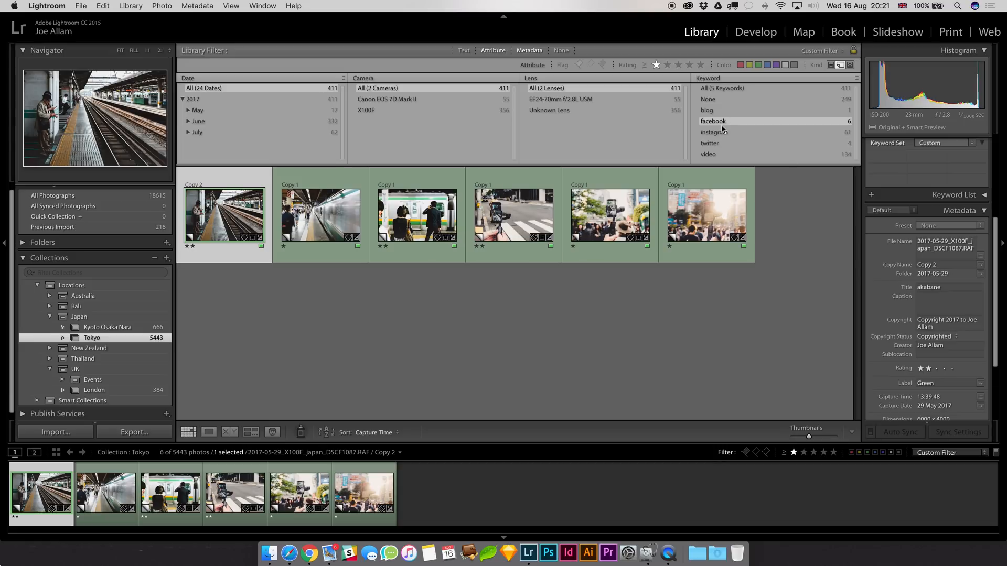
{"action": "left_click", "coordinate": [738, 134]}
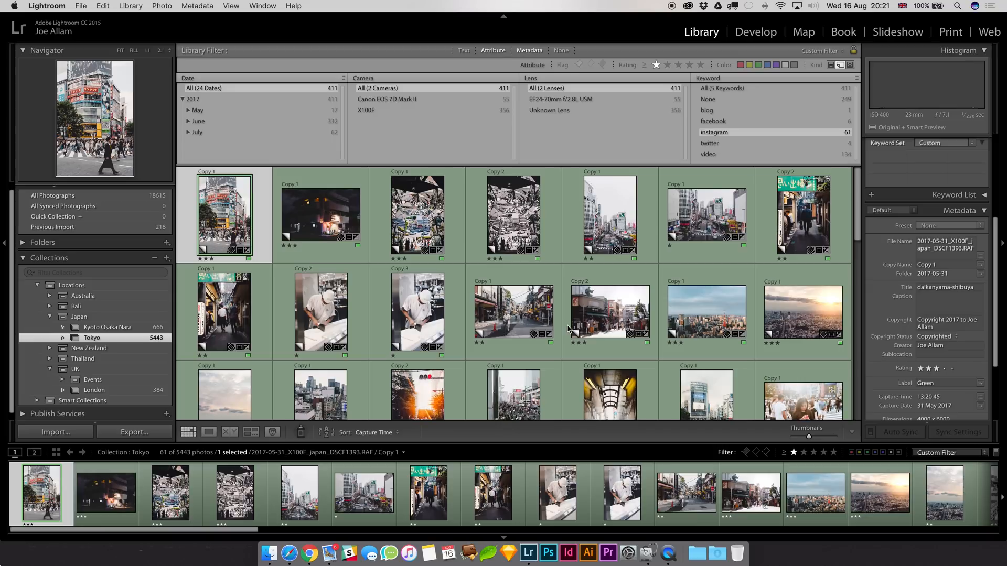
Select the first two rows of instagram photos, bring up and dismiss their commands, and select only the third-row portrait Shibuya crossing photo.
{"action": "left_click", "coordinate": [817, 329], "text": "shift"}
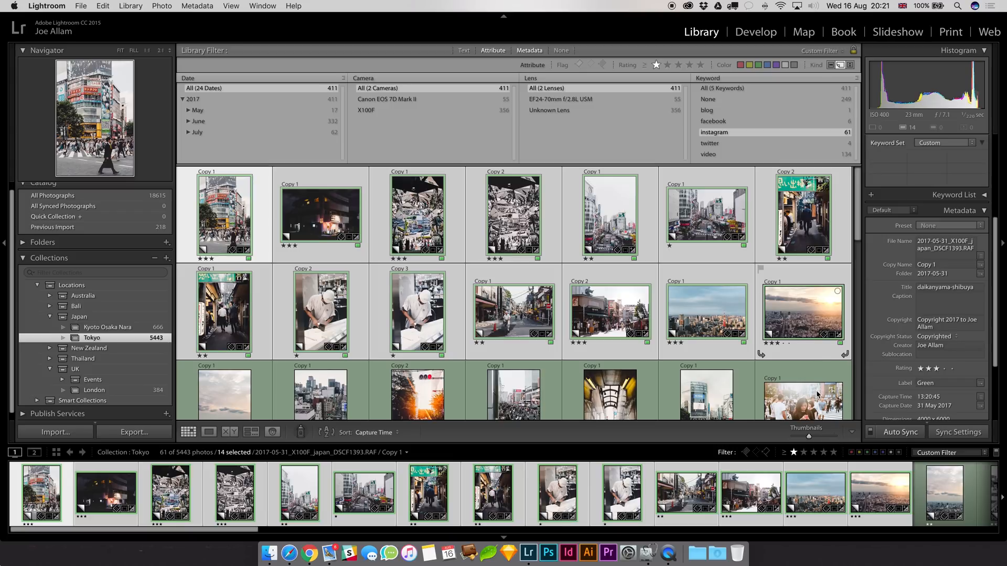
{"action": "right_click", "coordinate": [787, 313]}
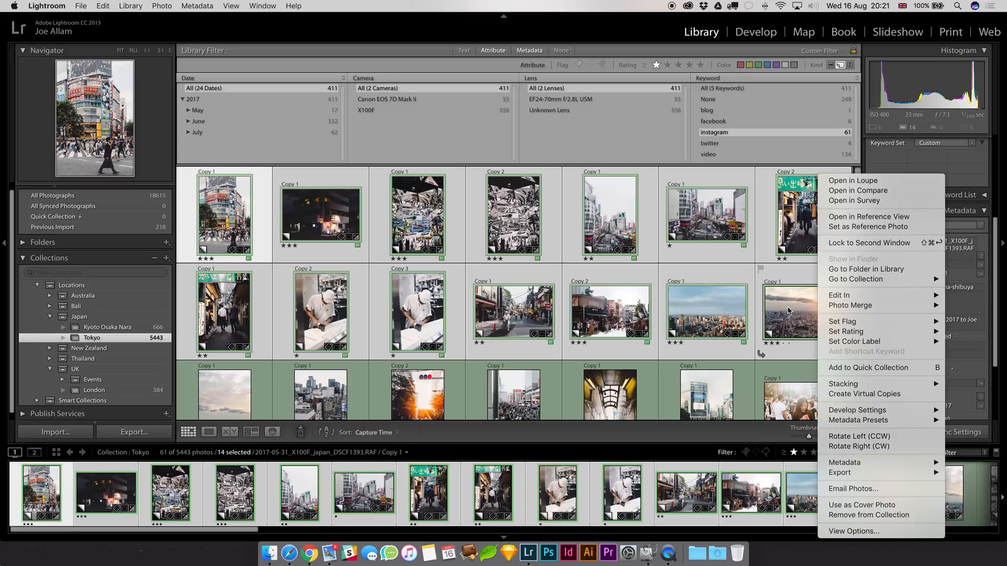
{"action": "left_click", "coordinate": [787, 310]}
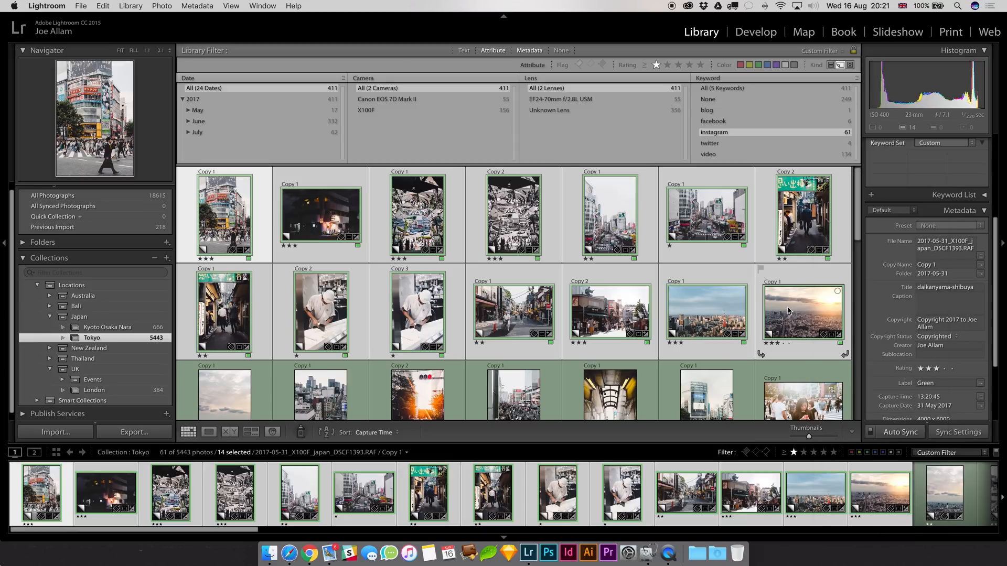
{"action": "left_click", "coordinate": [703, 386]}
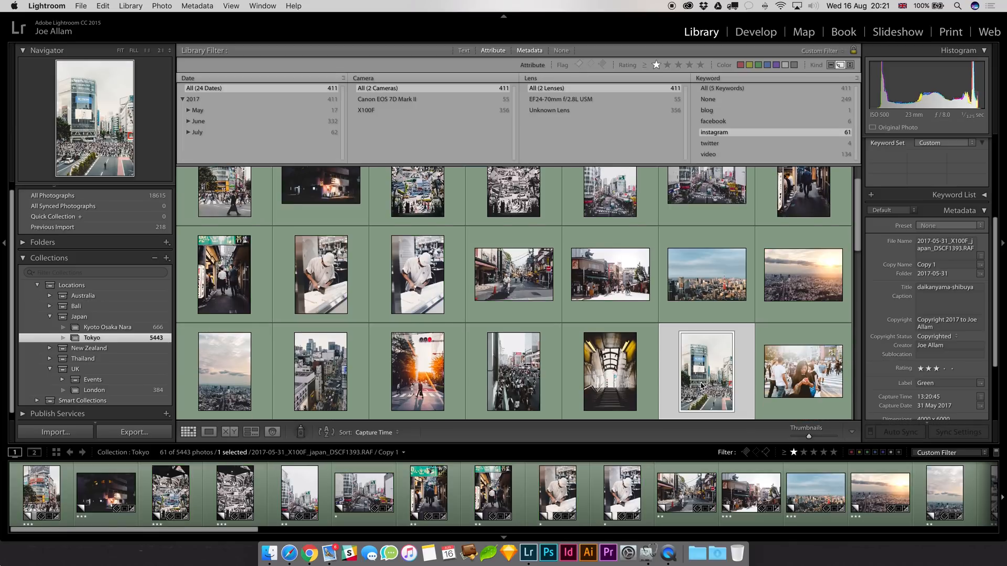